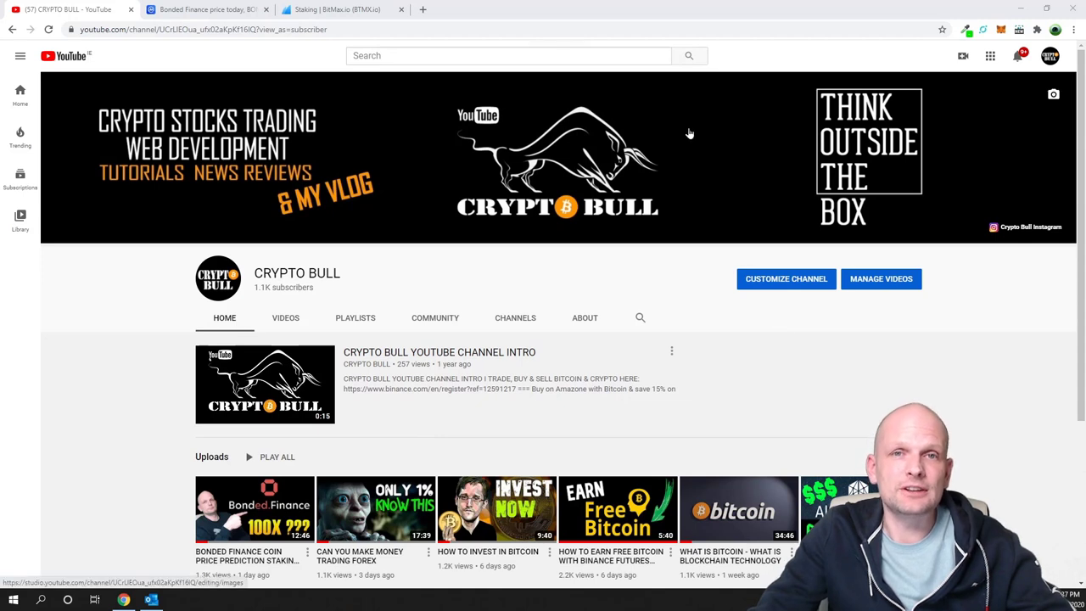
Check the Ethereum contract entry for Bonded Finance (BOND) on CoinMarketCap and view the token in the Etherscan explorer
click(216, 10)
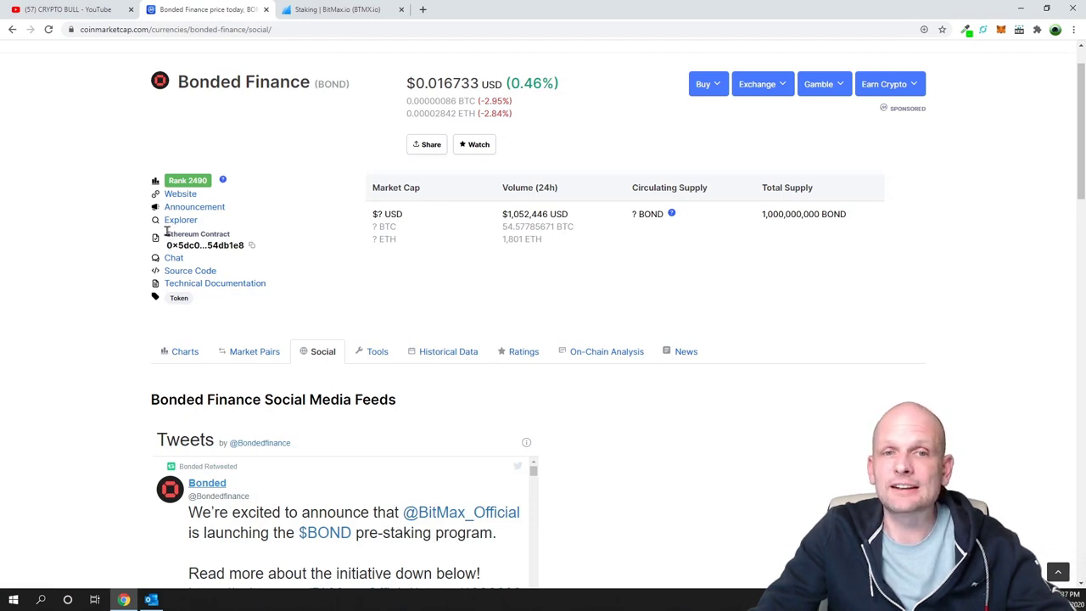
drag(167, 234, 238, 237)
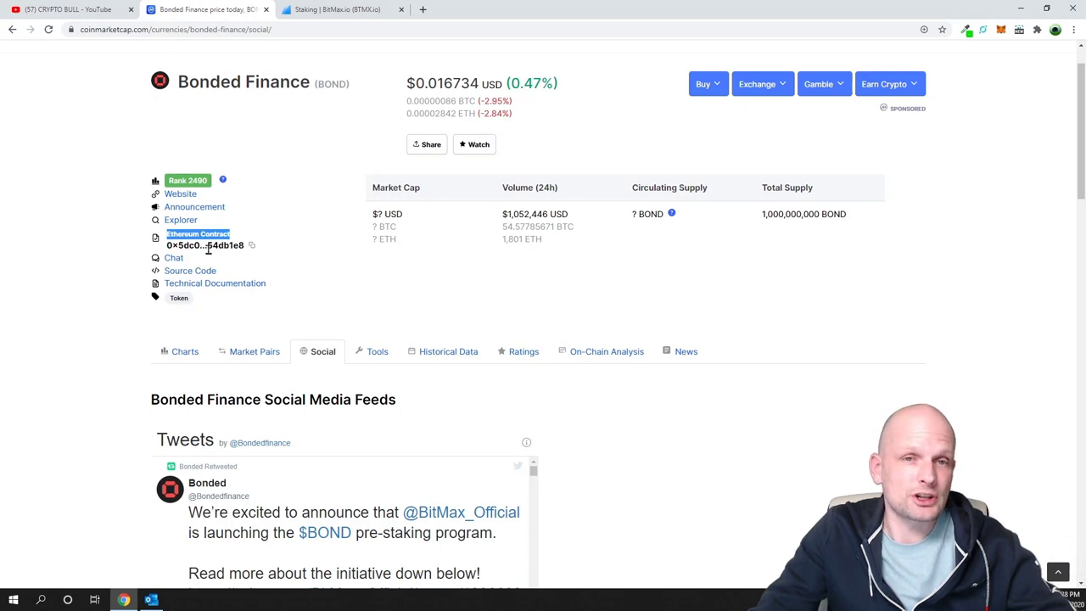
click(189, 230)
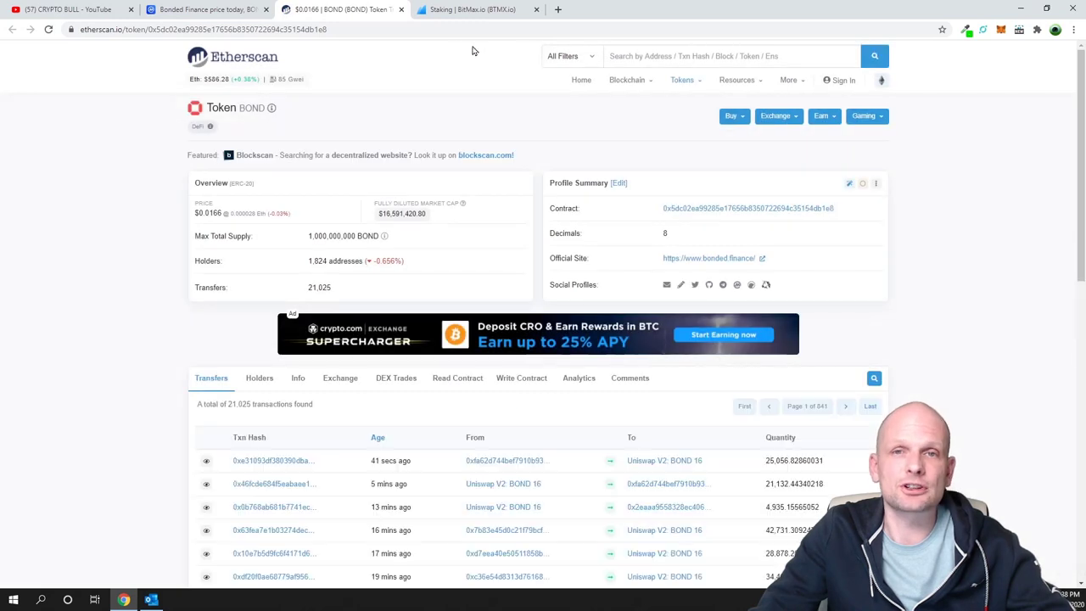
click(402, 10)
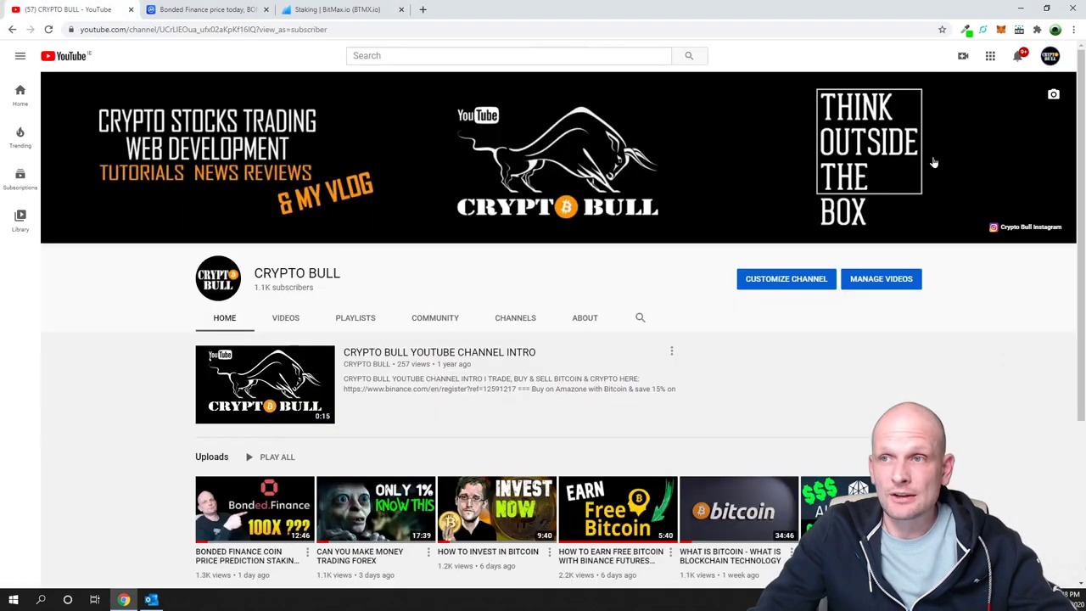
View the MetaMask page for restoring an account with a seed phrase, and return to the YouTube channel page
click(1001, 31)
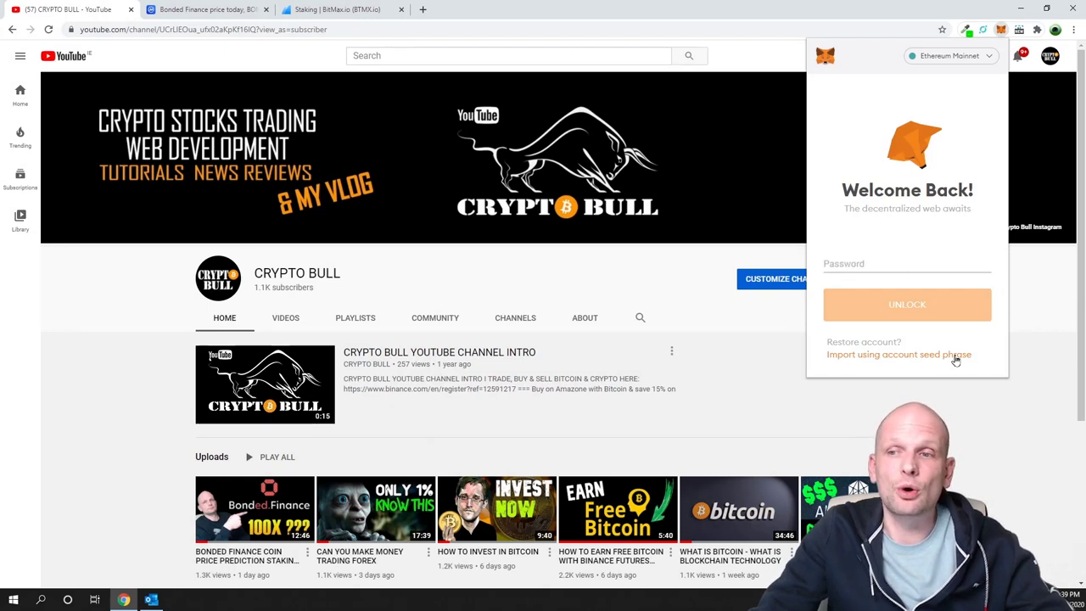
click(956, 355)
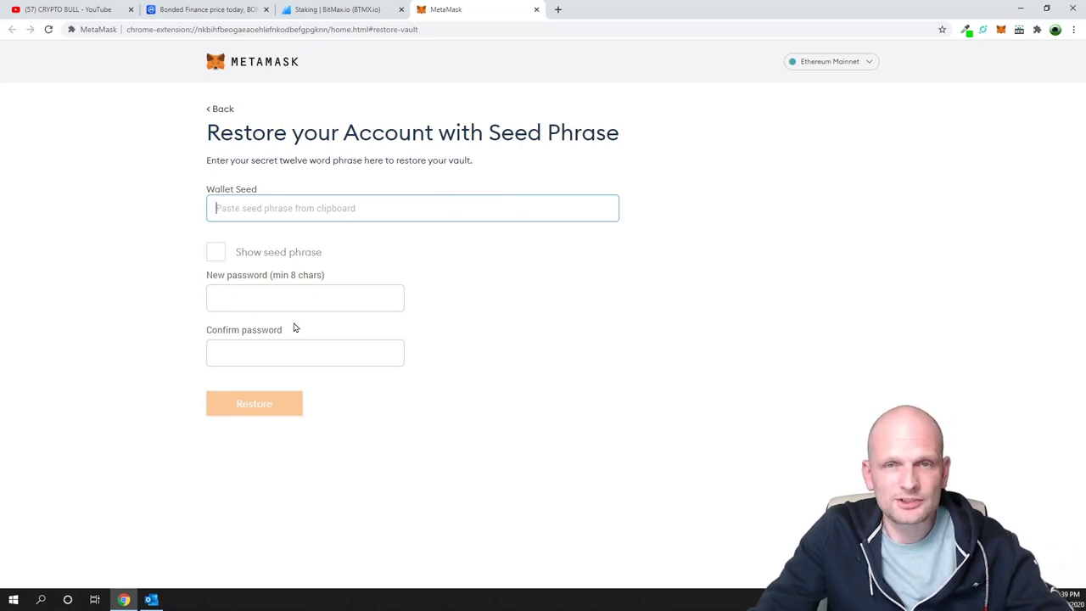
click(536, 9)
click(97, 9)
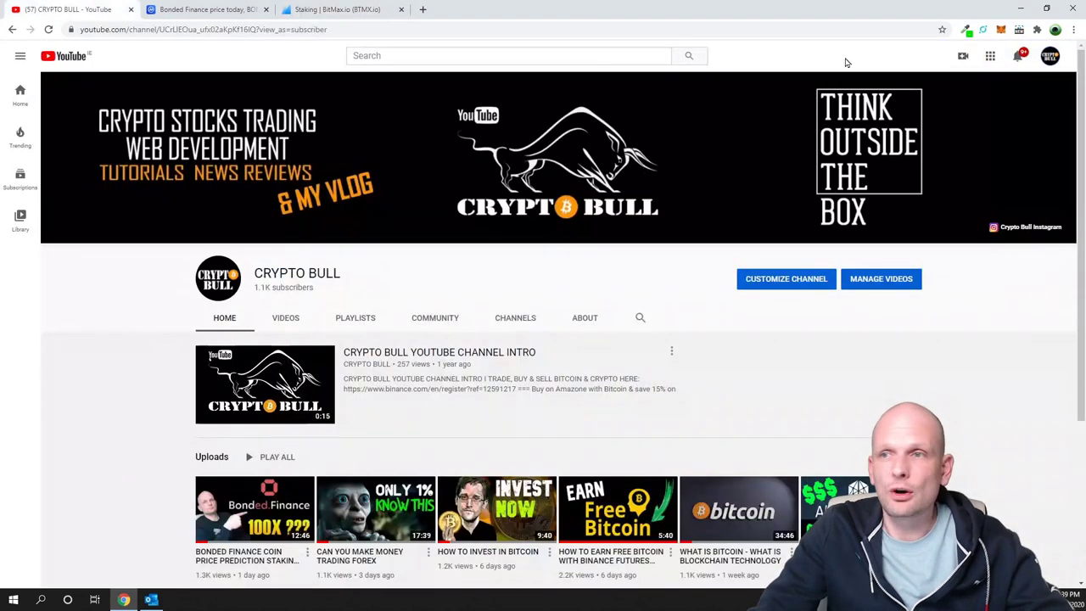
Remove the MetaMask extension from Chrome
click(1001, 30)
right_click(1001, 30)
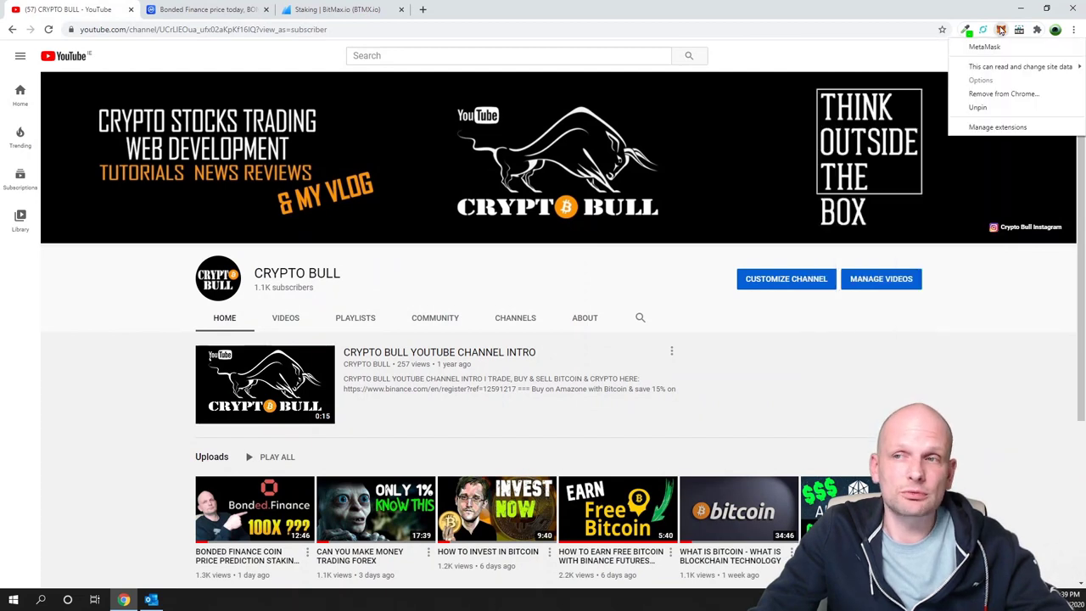
click(996, 94)
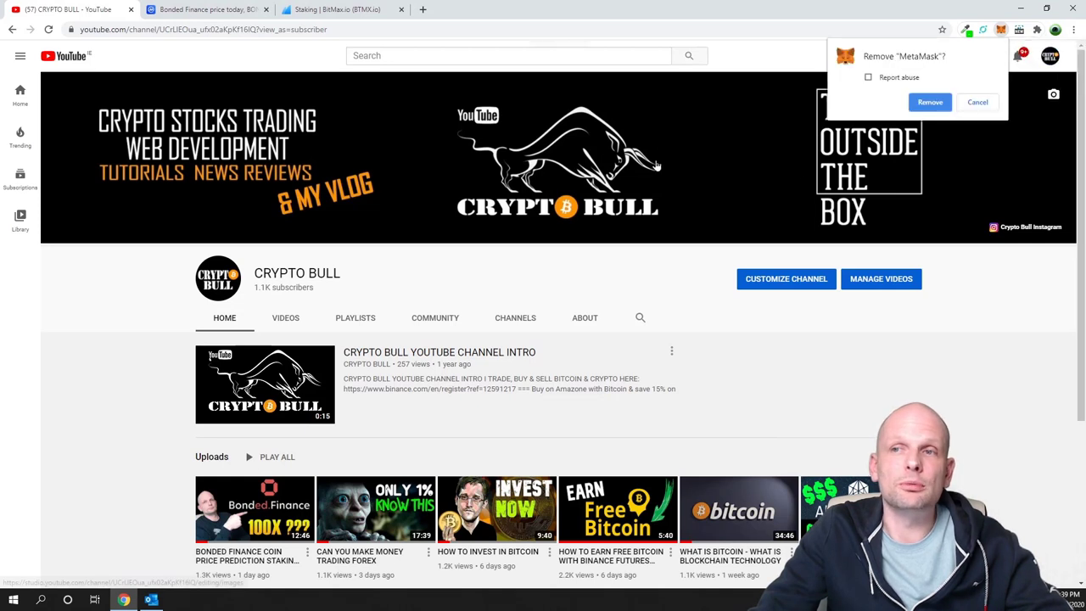
click(930, 102)
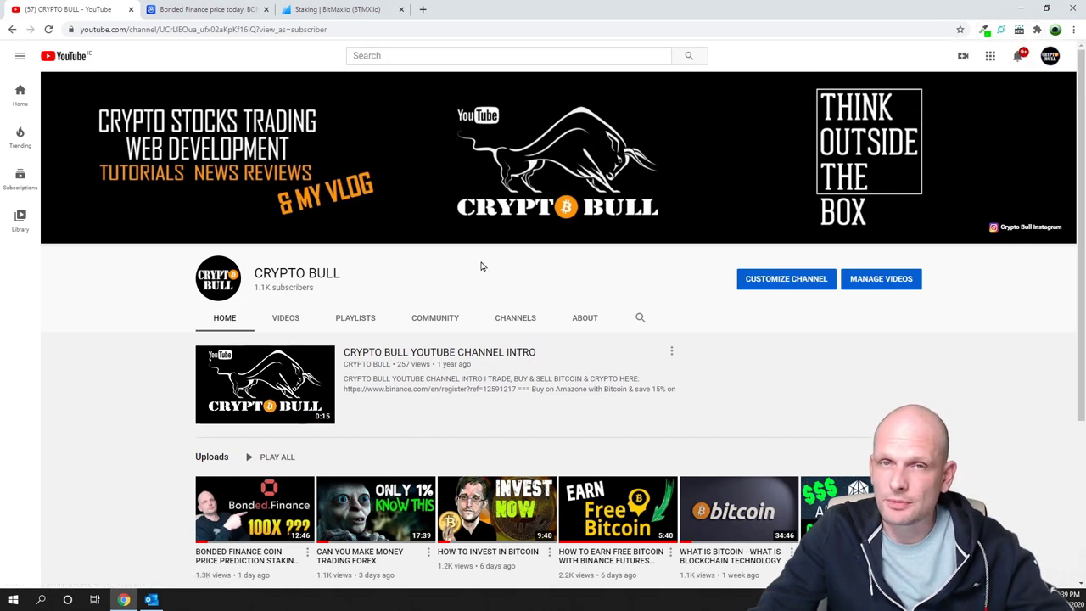
Search Google for "metamask wallet" and open the download page on the official metamask.io site
click(423, 10)
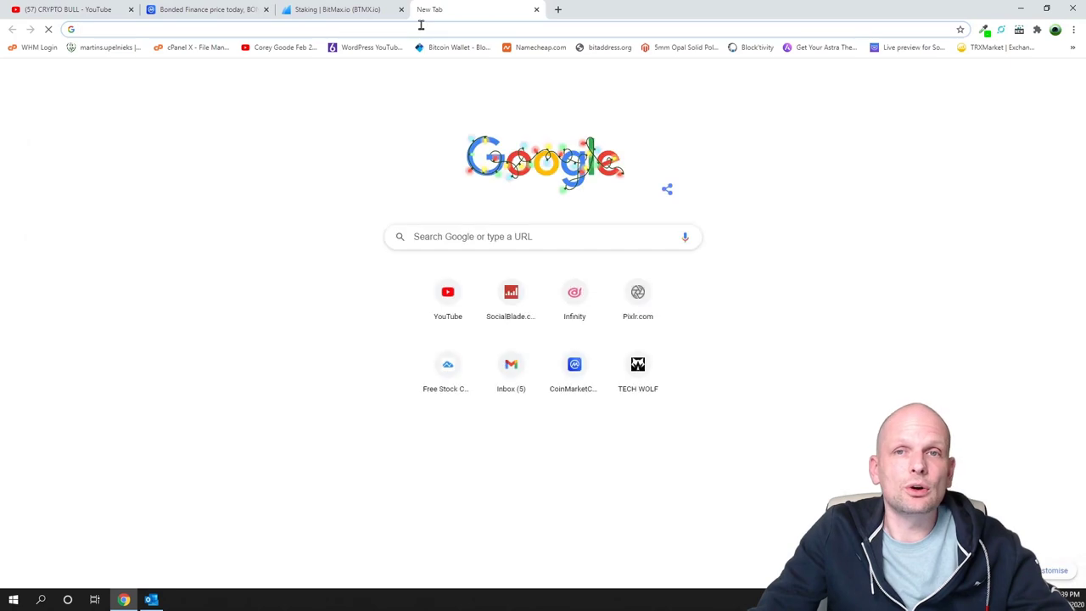
click(428, 235)
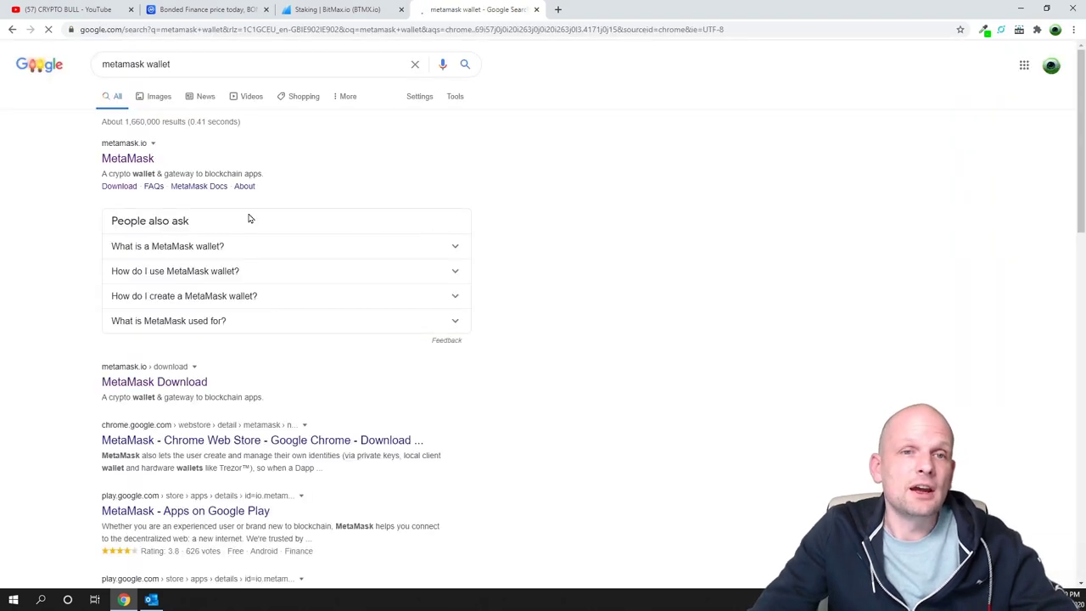
click(131, 164)
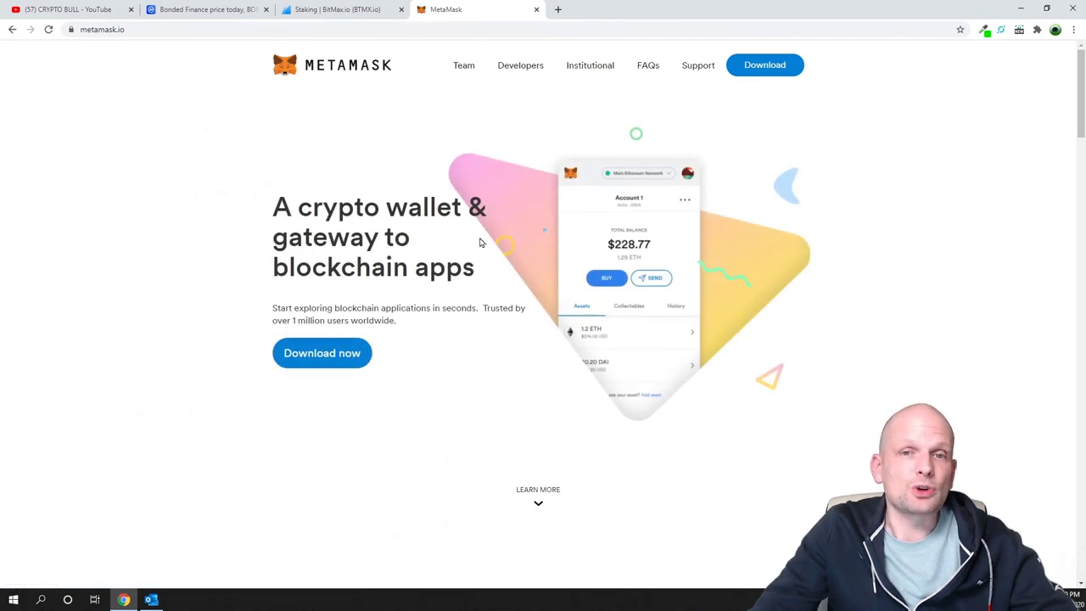
click(321, 355)
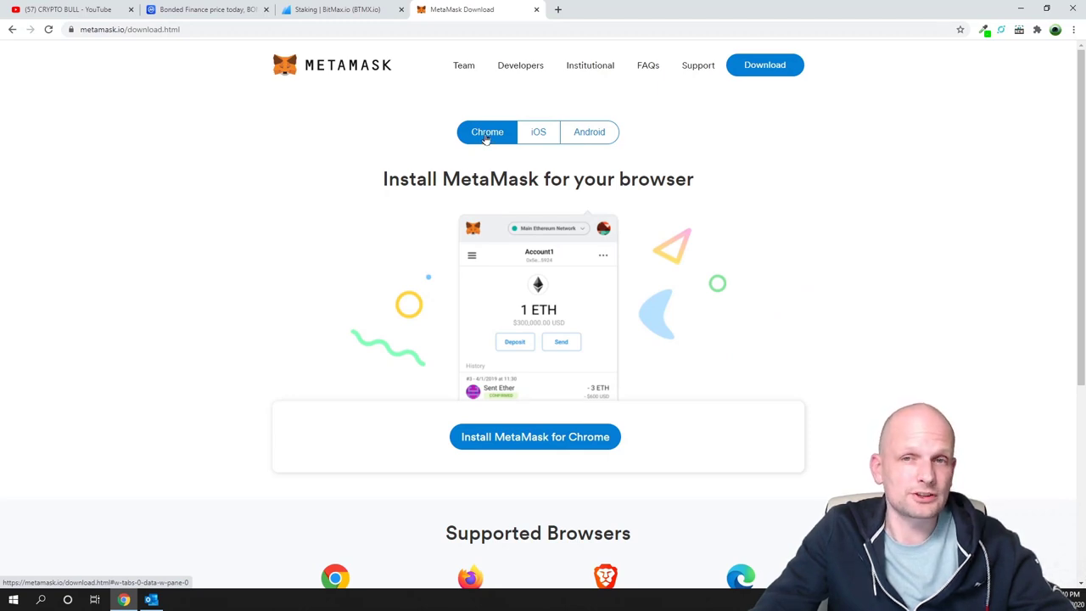
Look over the iOS and Android versions of MetaMask, and return to the Chrome version
click(540, 135)
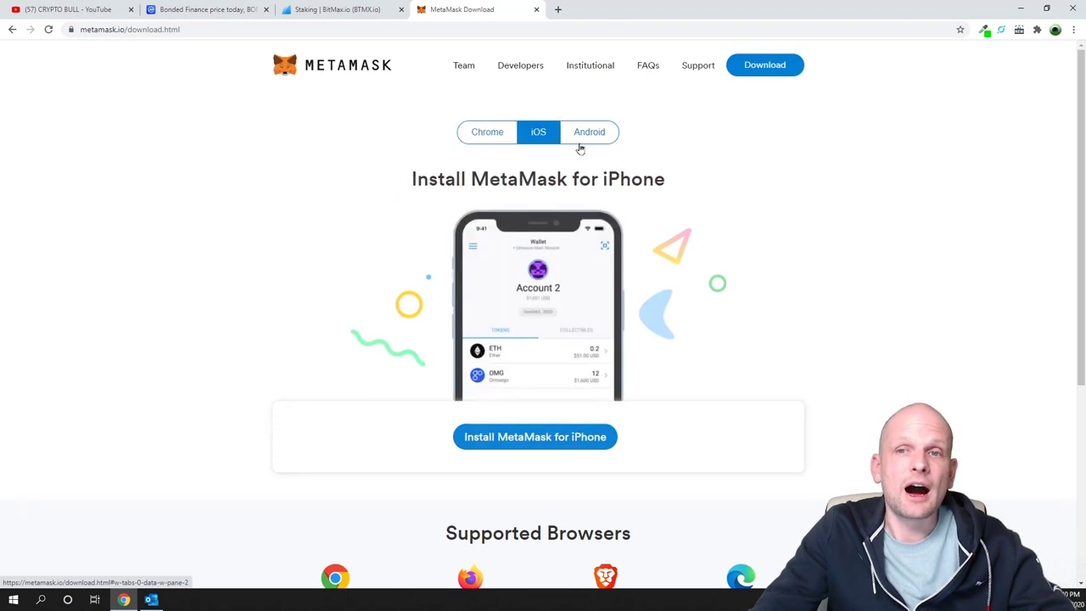
click(588, 141)
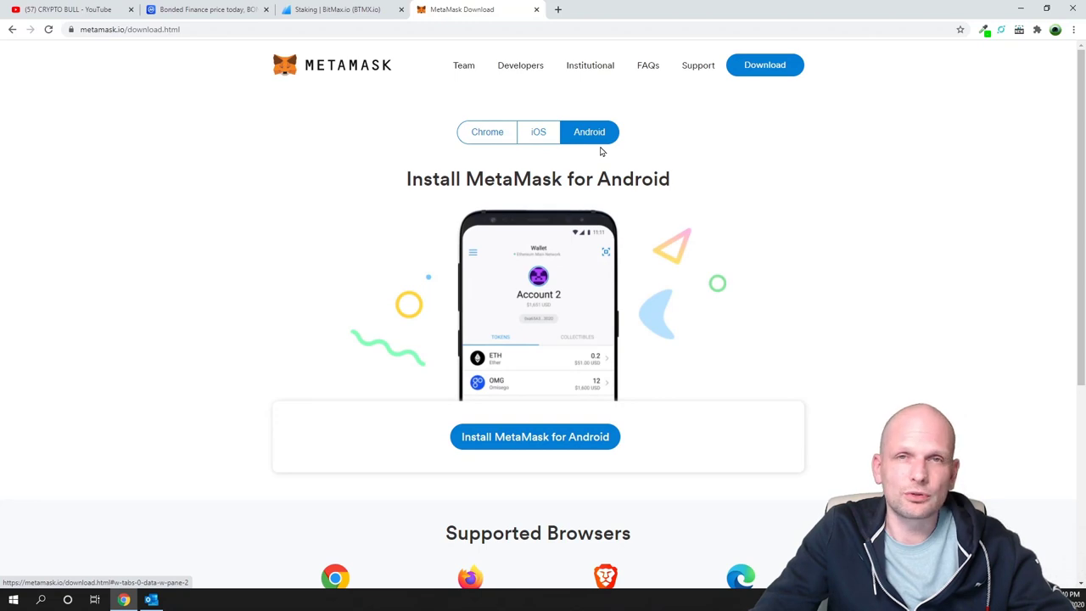
click(486, 139)
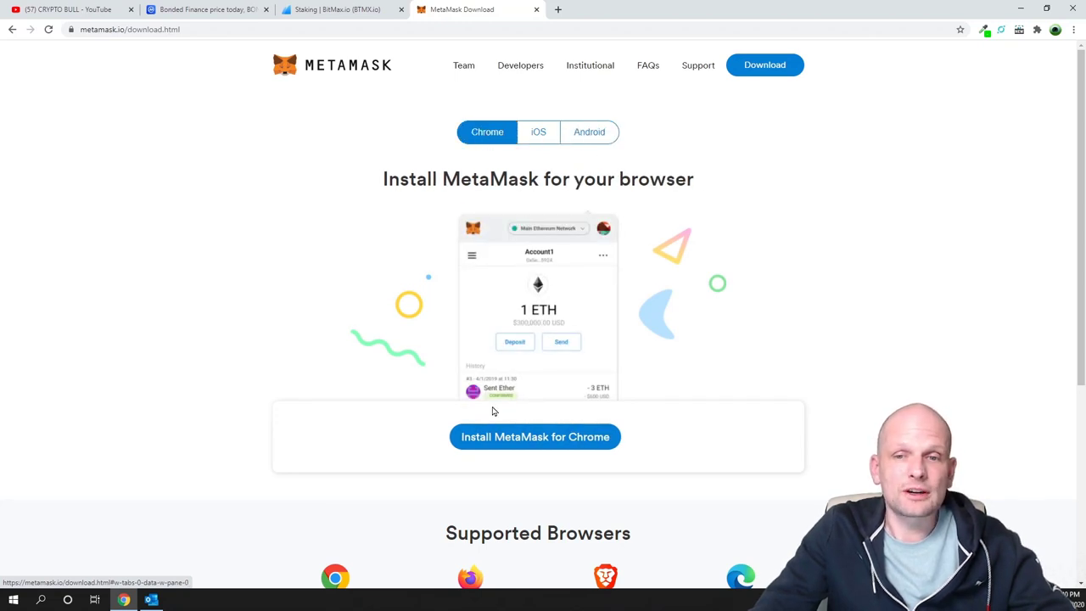
Install the MetaMask extension for Chrome from the Chrome Web Store
click(495, 442)
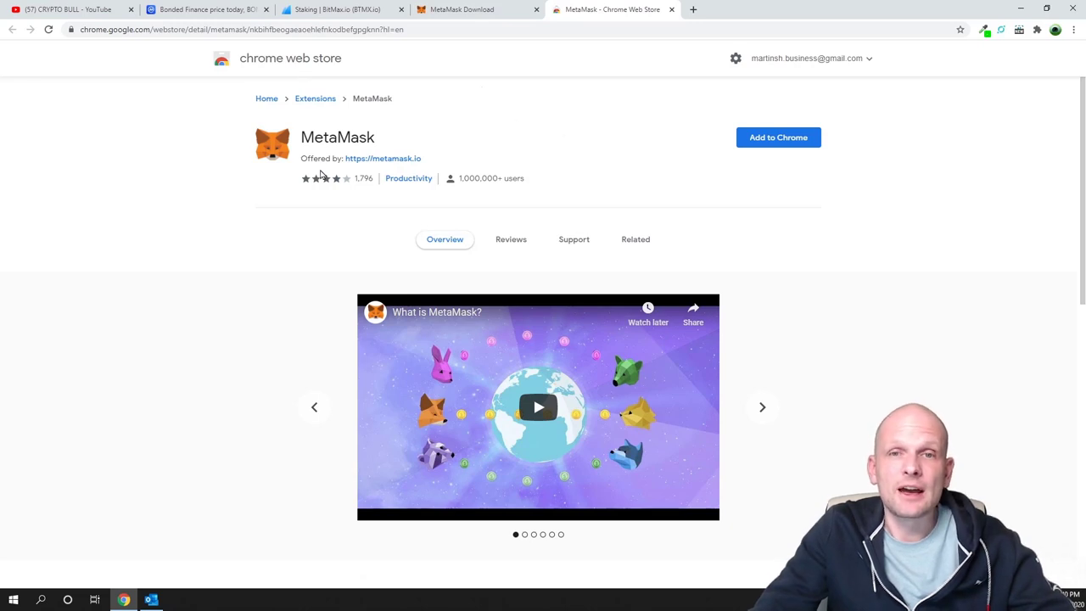
click(776, 140)
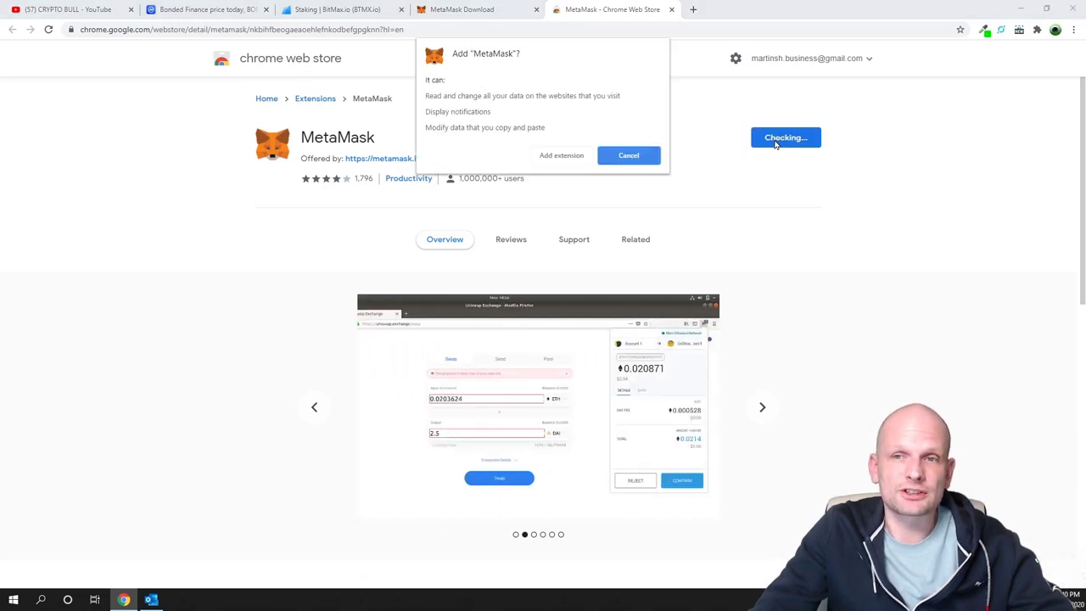
click(549, 157)
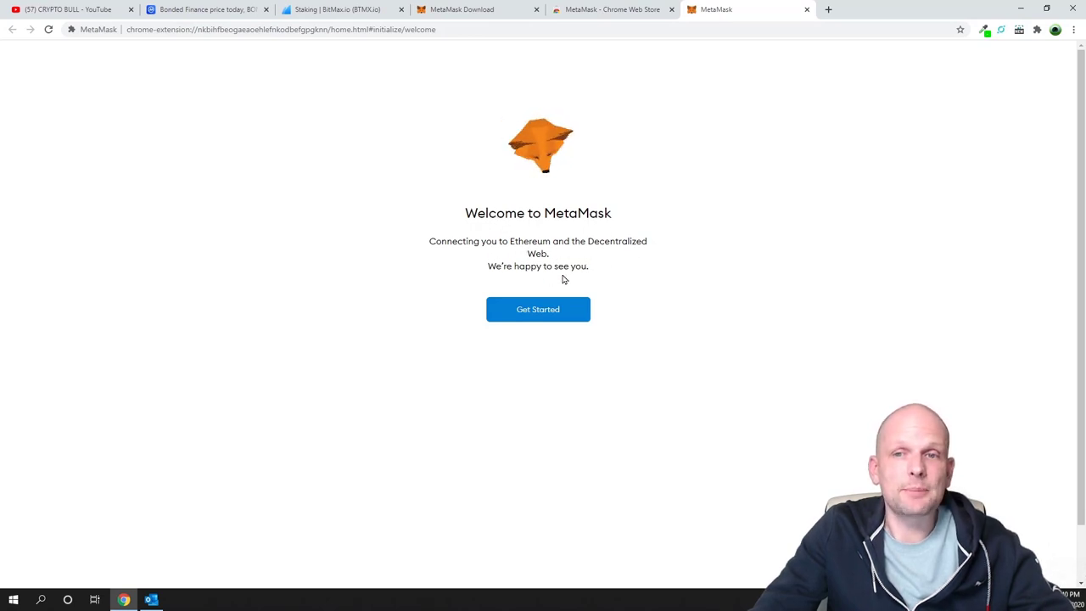
Start the setup of a new MetaMask wallet and agree to share usage data
click(533, 312)
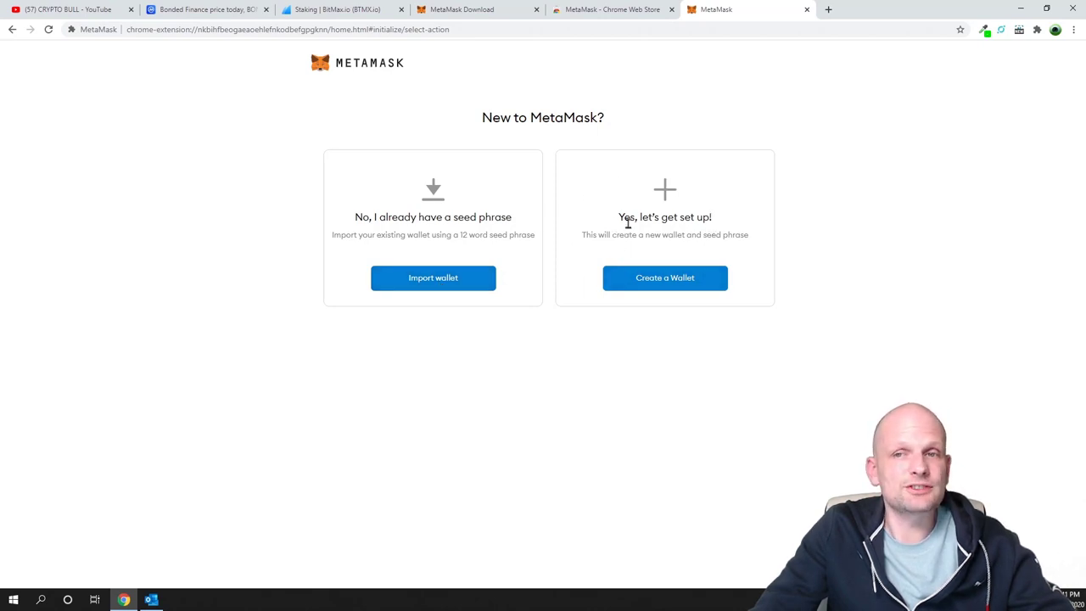
click(650, 279)
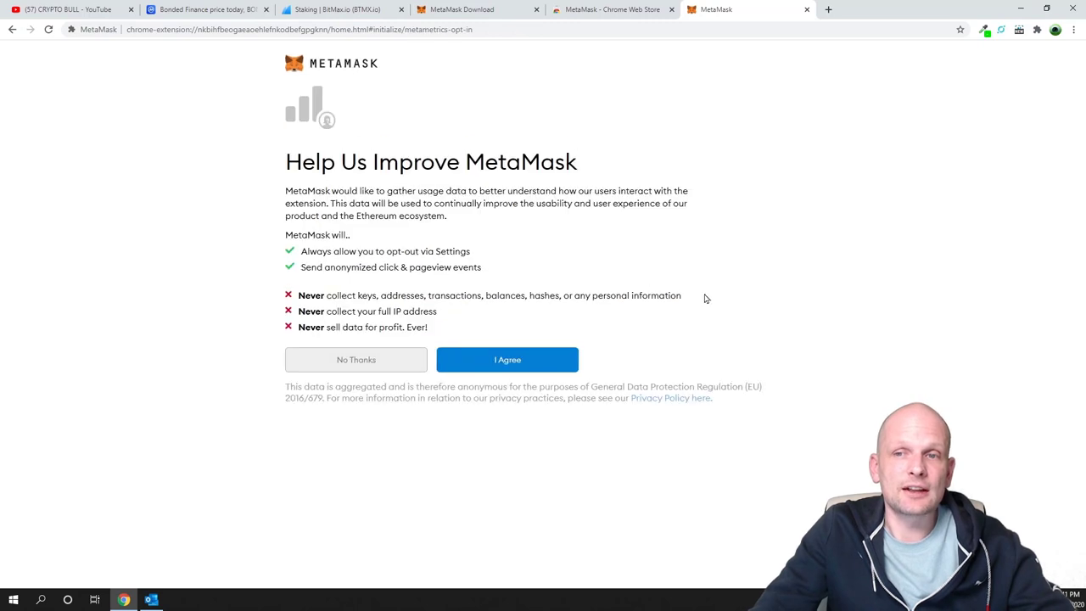
click(506, 361)
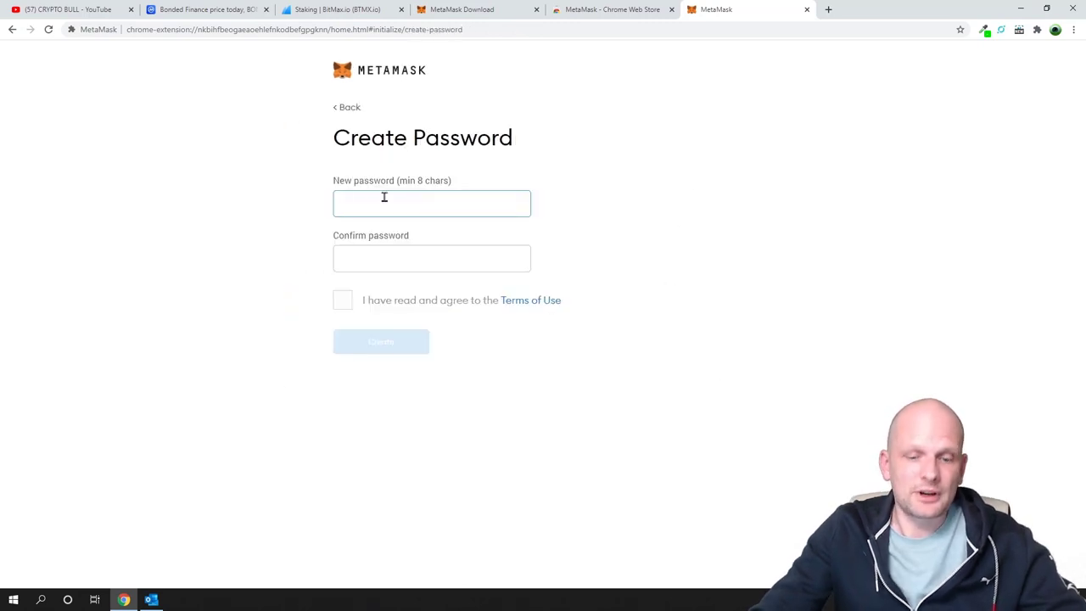
Enter and confirm a new wallet password and accept the Terms of Use
text(******)
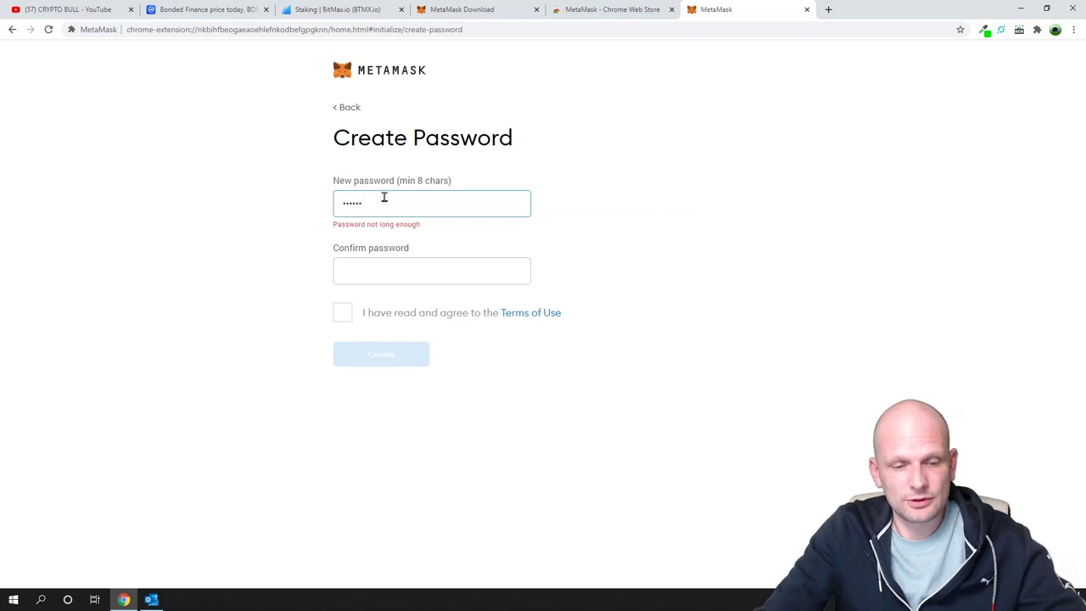
text(***)
click(399, 266)
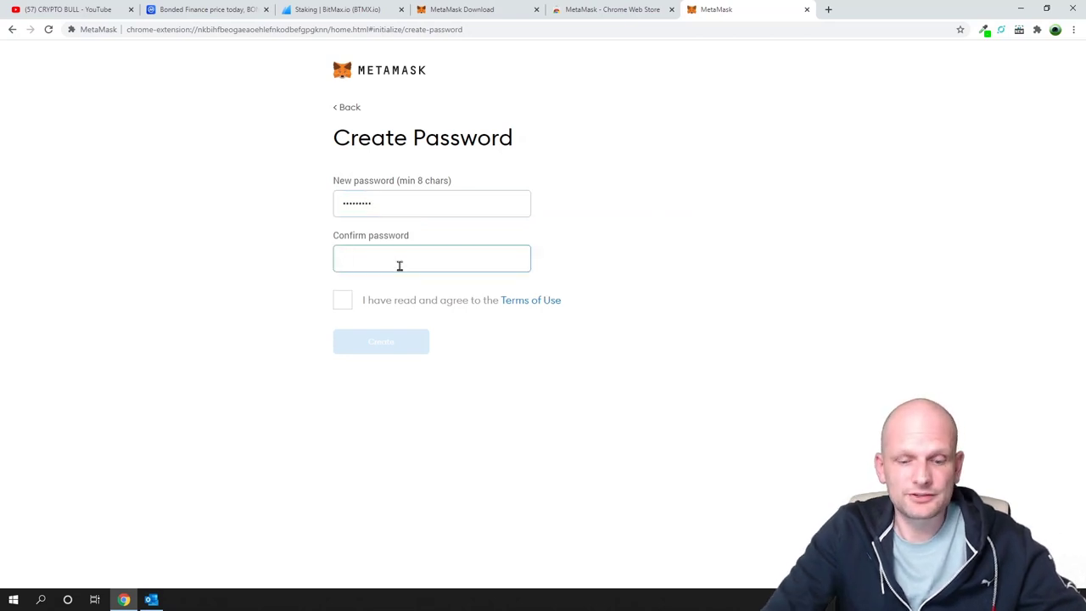
text(*********)
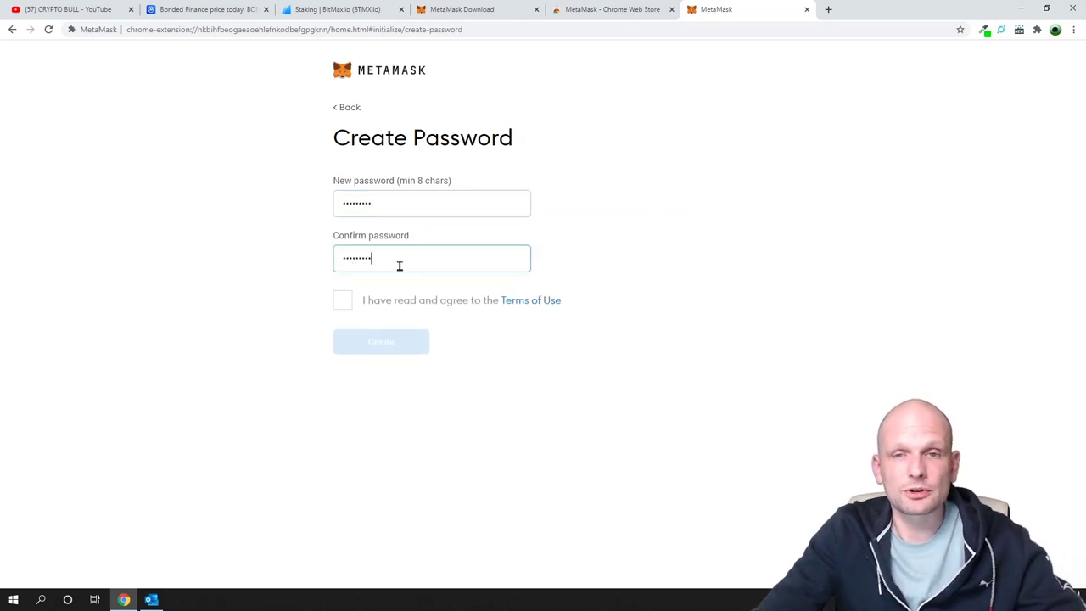
click(342, 301)
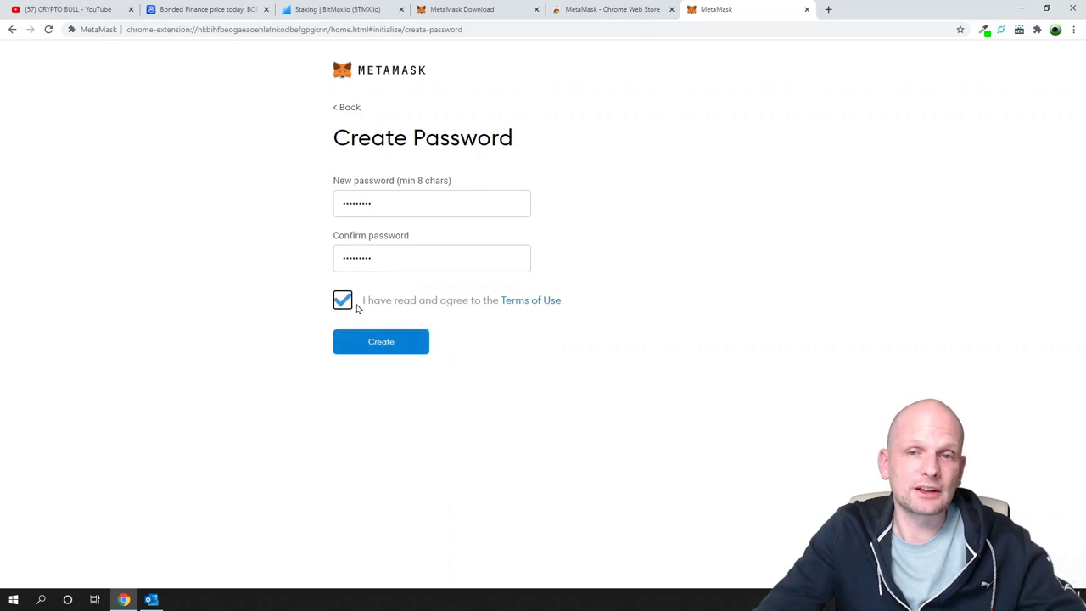
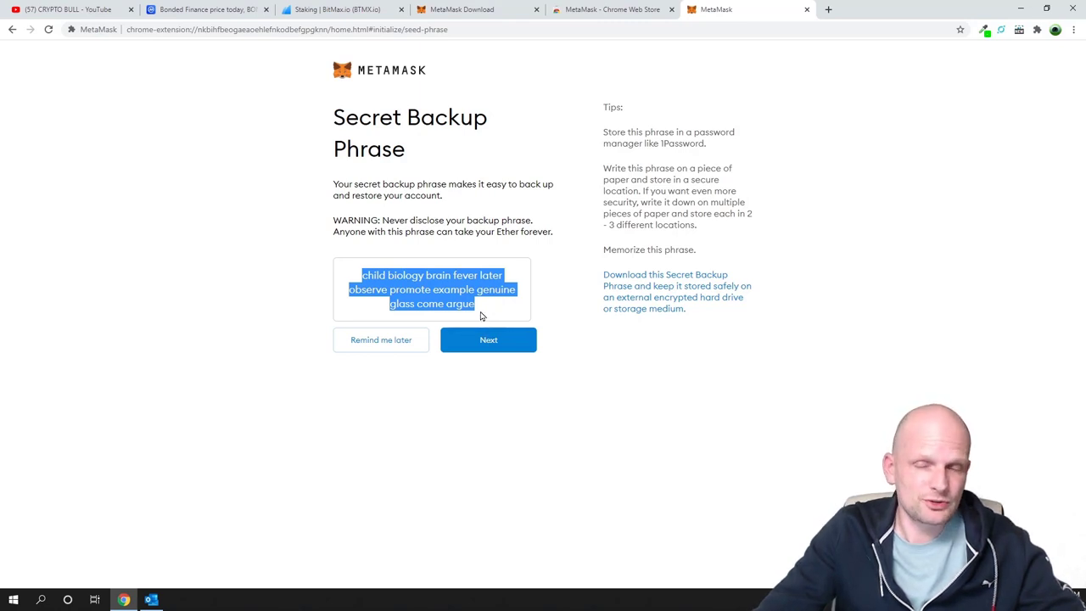
Copy the secret backup phrase into a new Notepad++ document and shrink its window out of the way
right_click(450, 291)
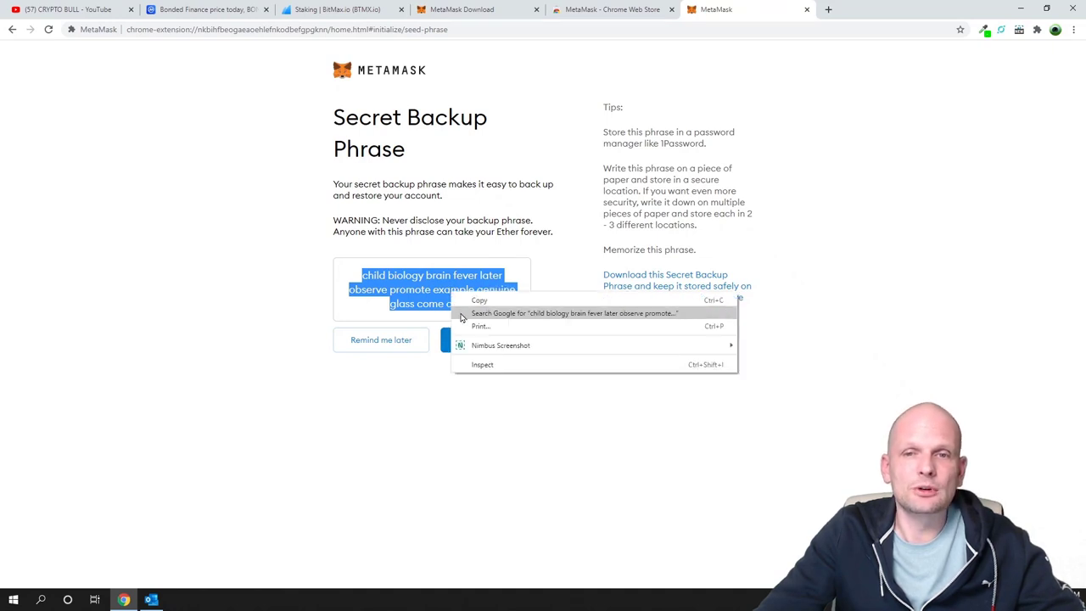
click(471, 301)
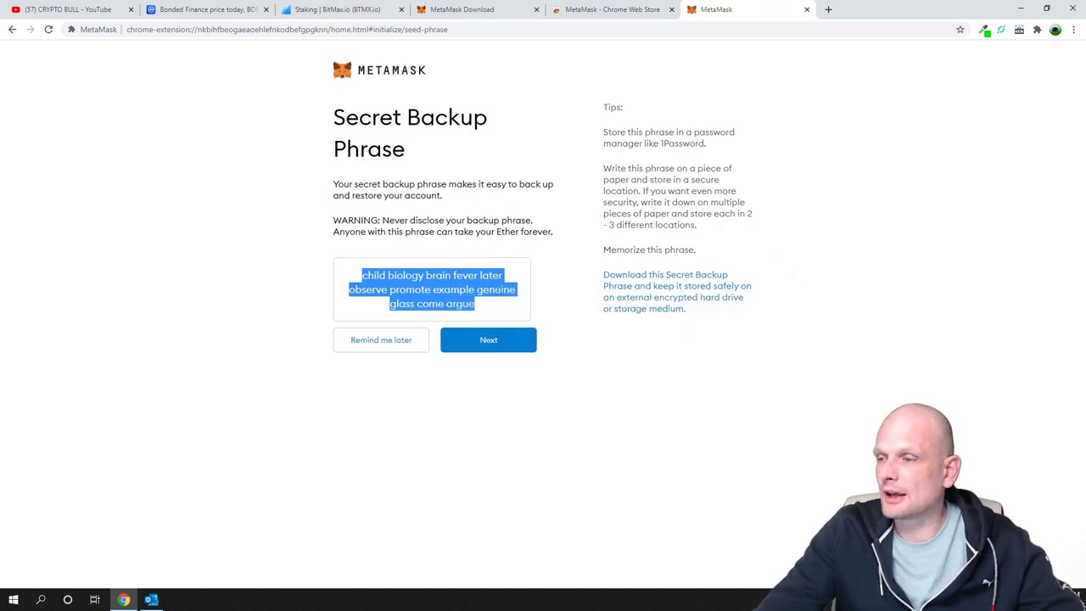
key(alt+Tab)
key(ctrl+v)
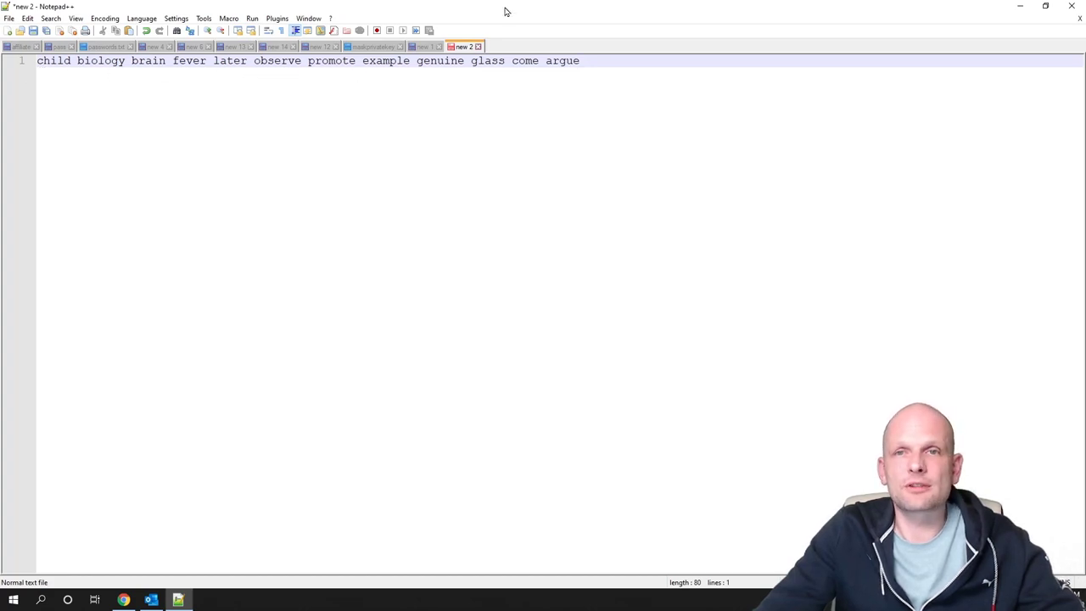
drag(509, 12, 832, 157)
drag(831, 157, 879, 199)
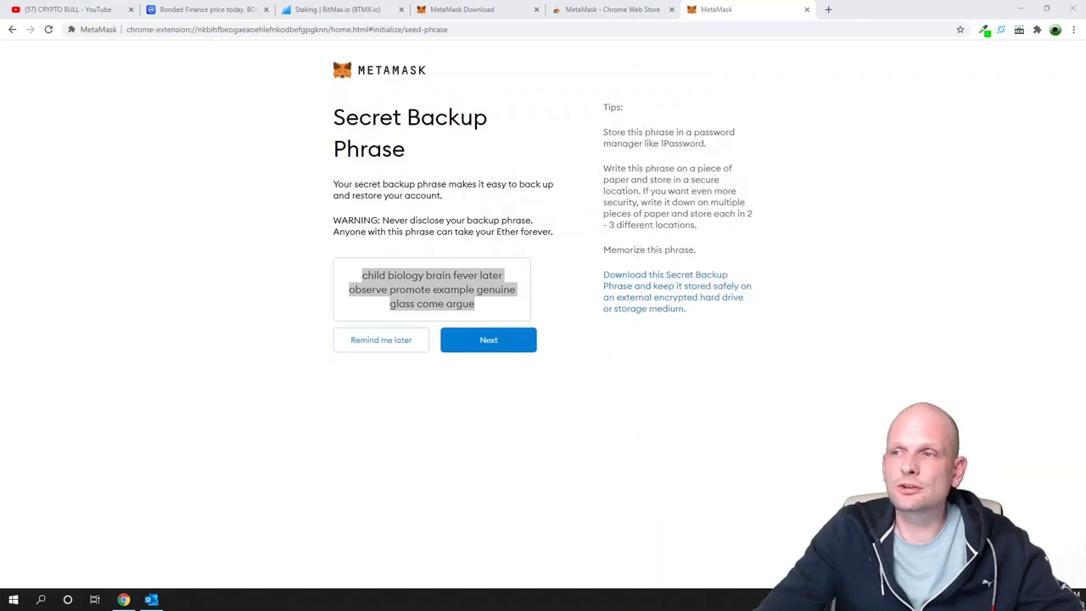
Proceed to the backup phrase confirmation and select all words of the secret backup phrase in order, keeping the Notepad++ copy alongside
click(510, 347)
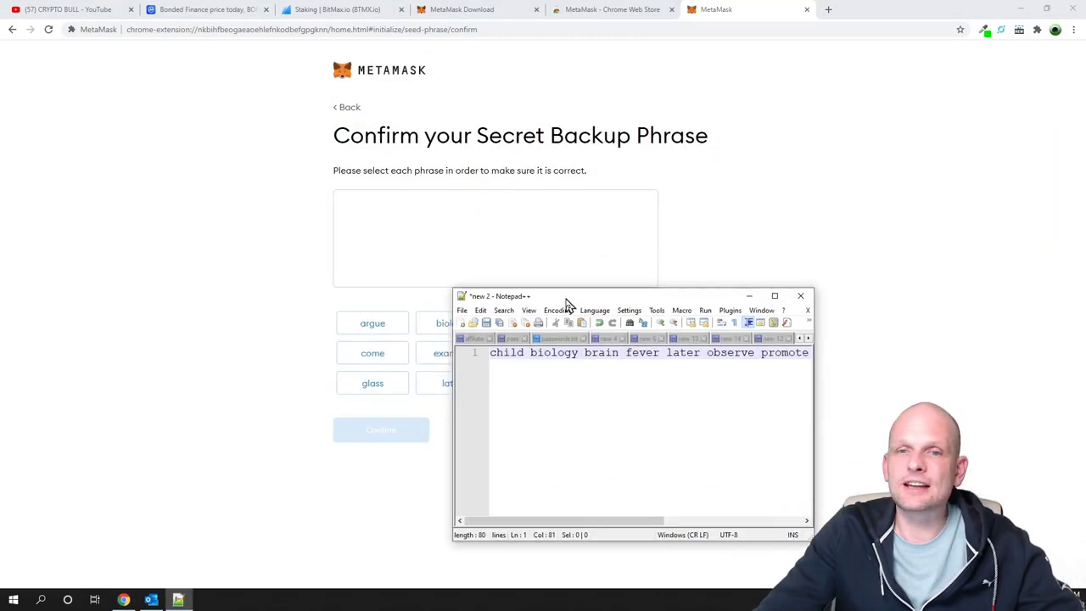
drag(565, 303, 770, 253)
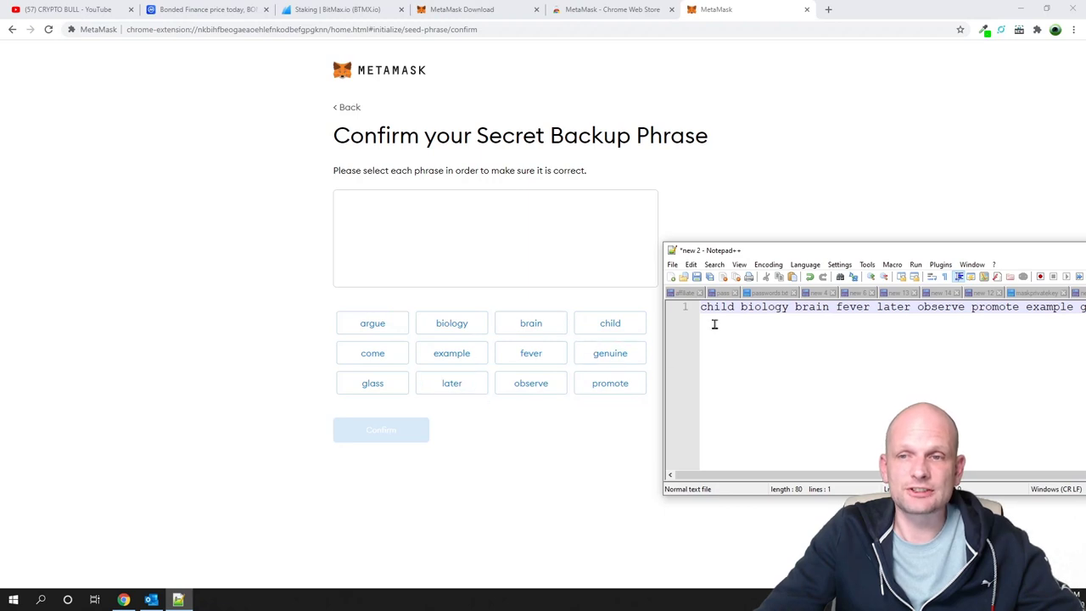
click(611, 327)
key(alt+Tab)
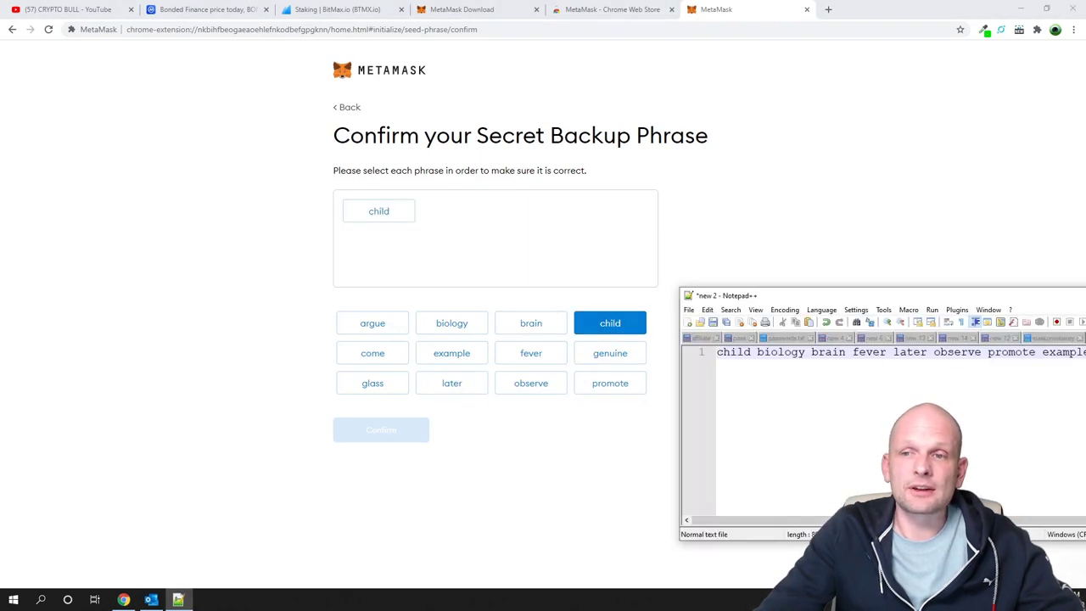
key(alt+F4)
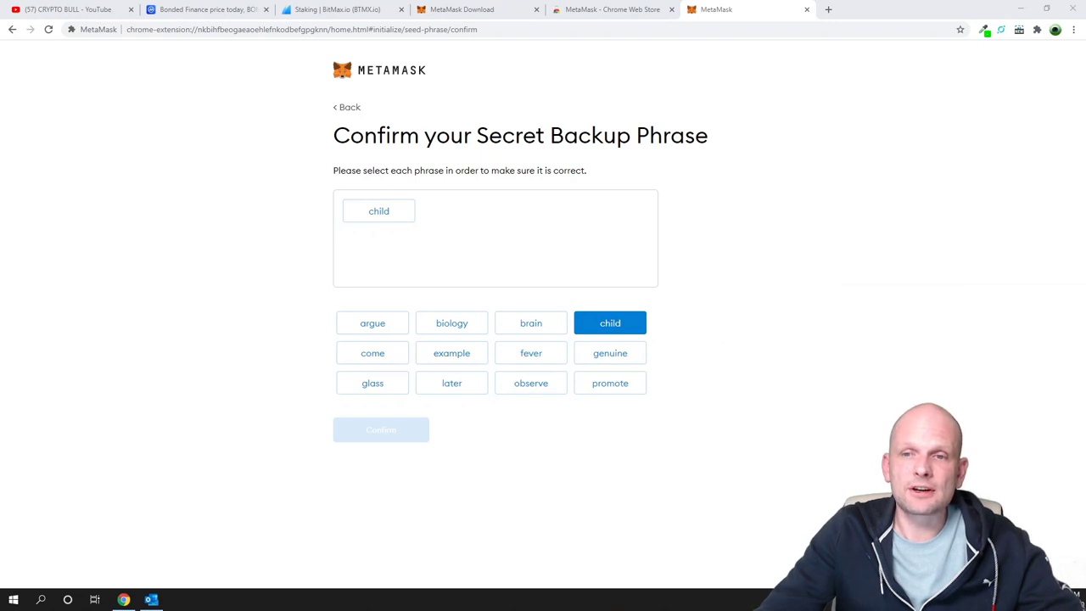
click(450, 324)
click(535, 329)
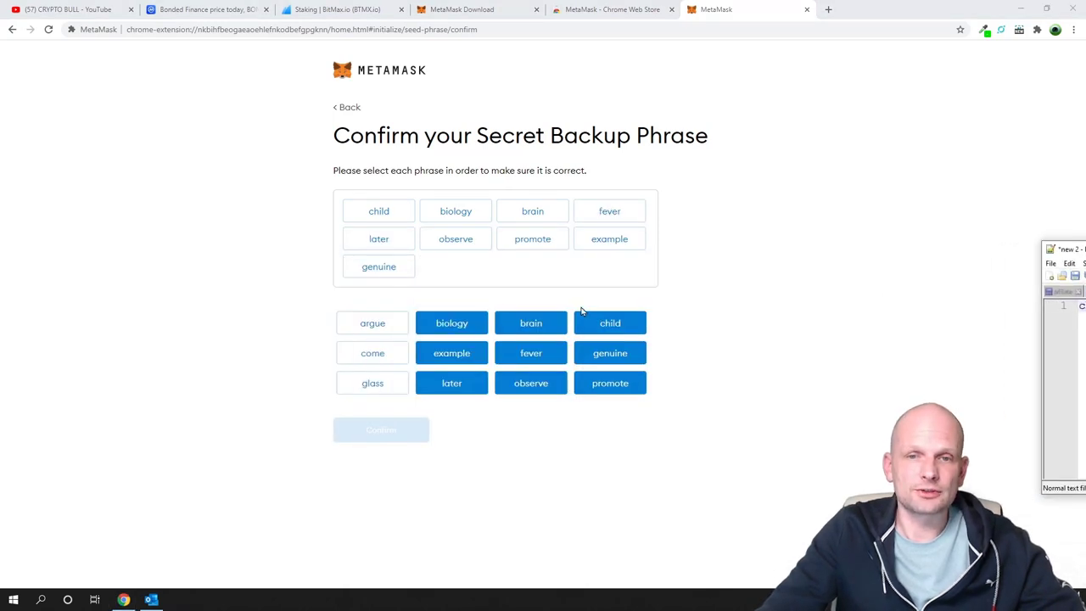
click(361, 383)
click(373, 353)
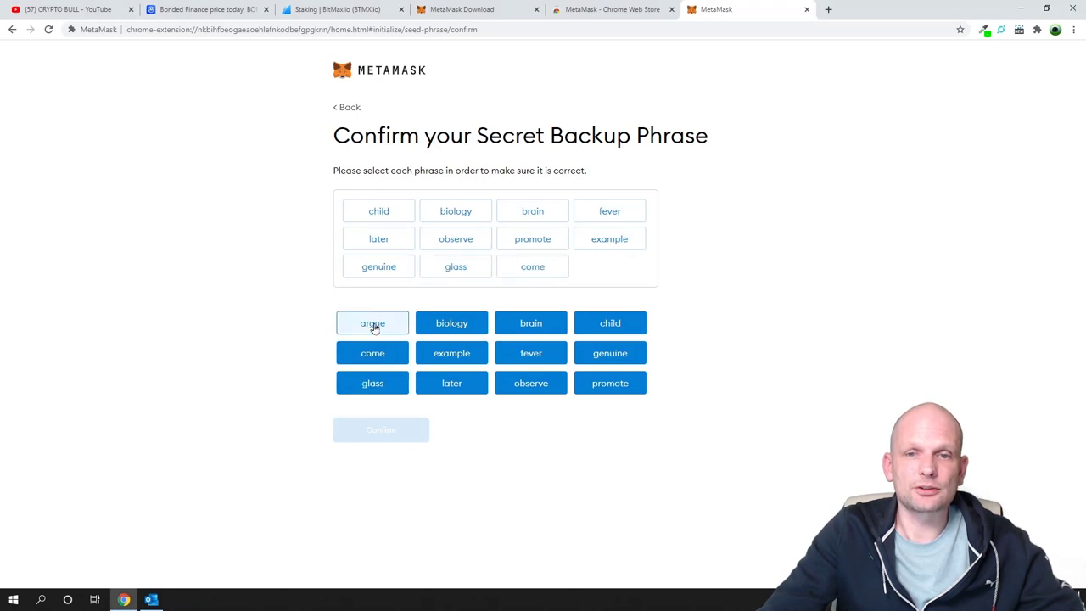
click(374, 328)
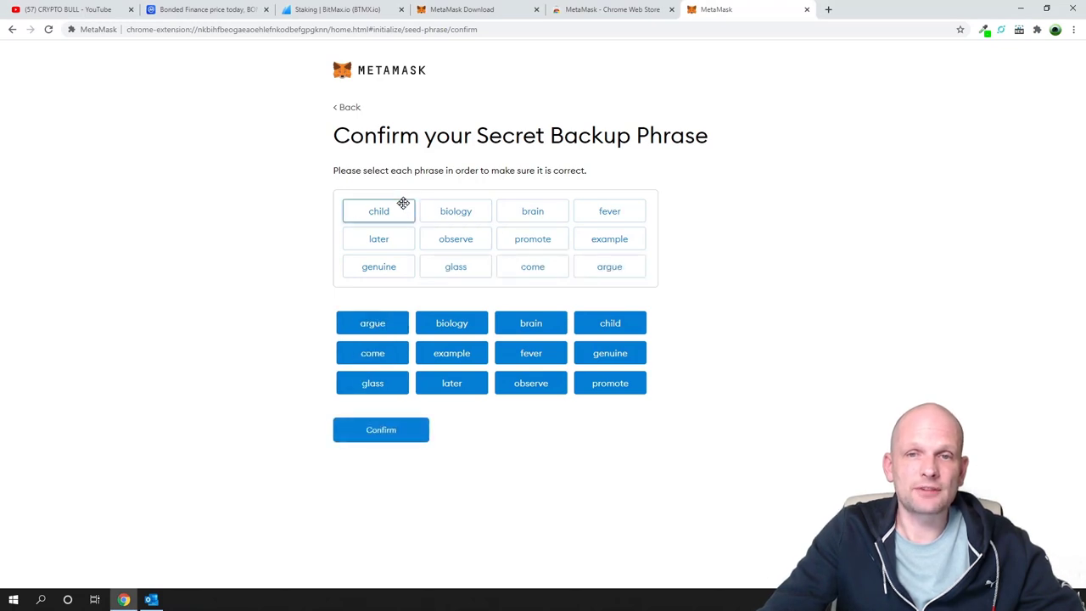
Submit the backup phrase confirmation and complete the wallet setup, dismissing the token swapping announcement
click(373, 430)
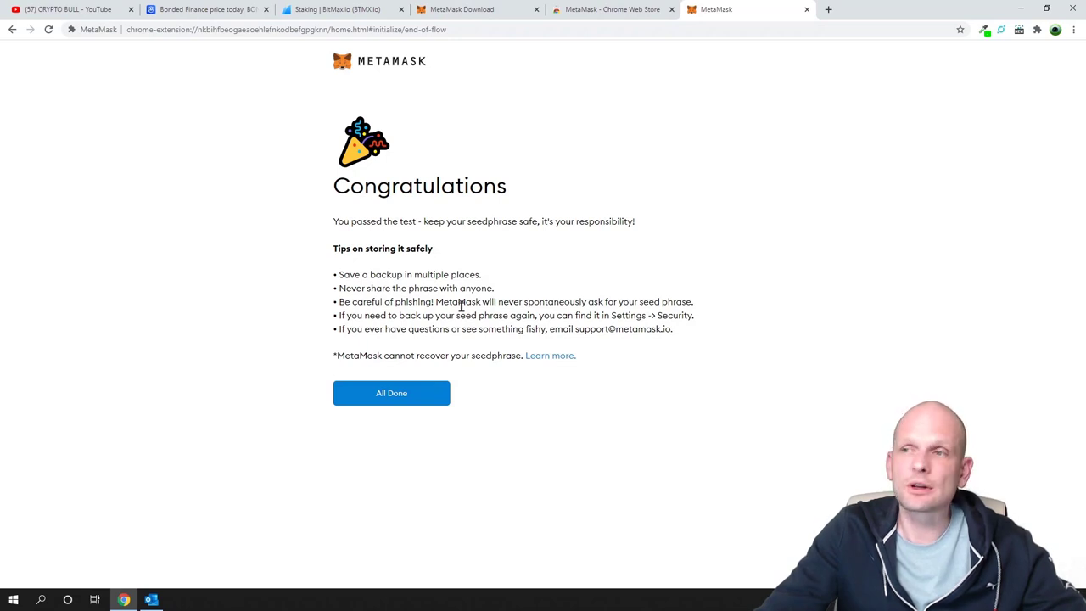
click(375, 396)
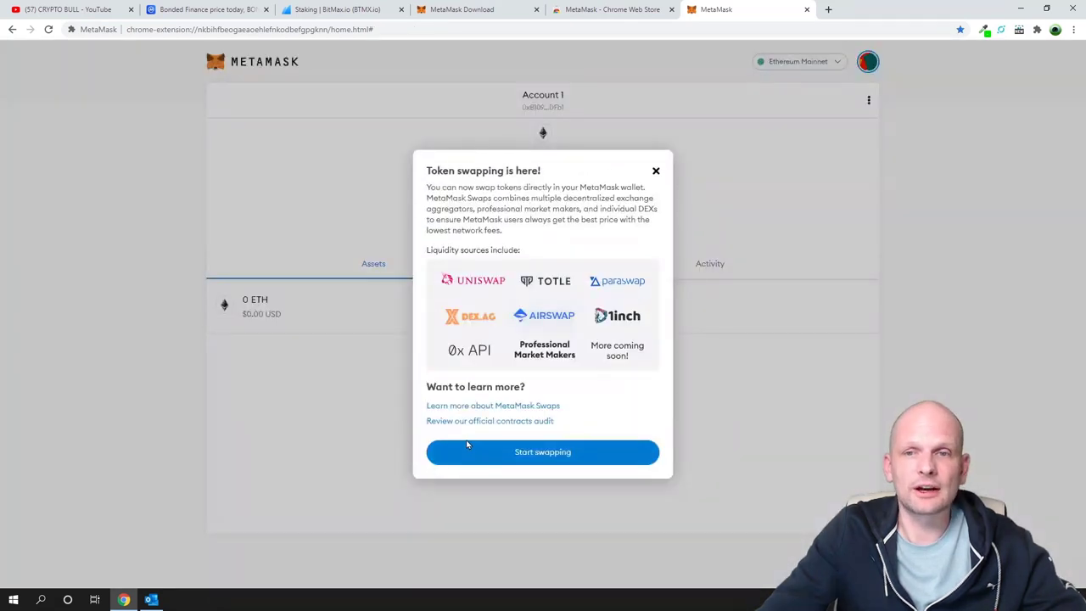
click(499, 455)
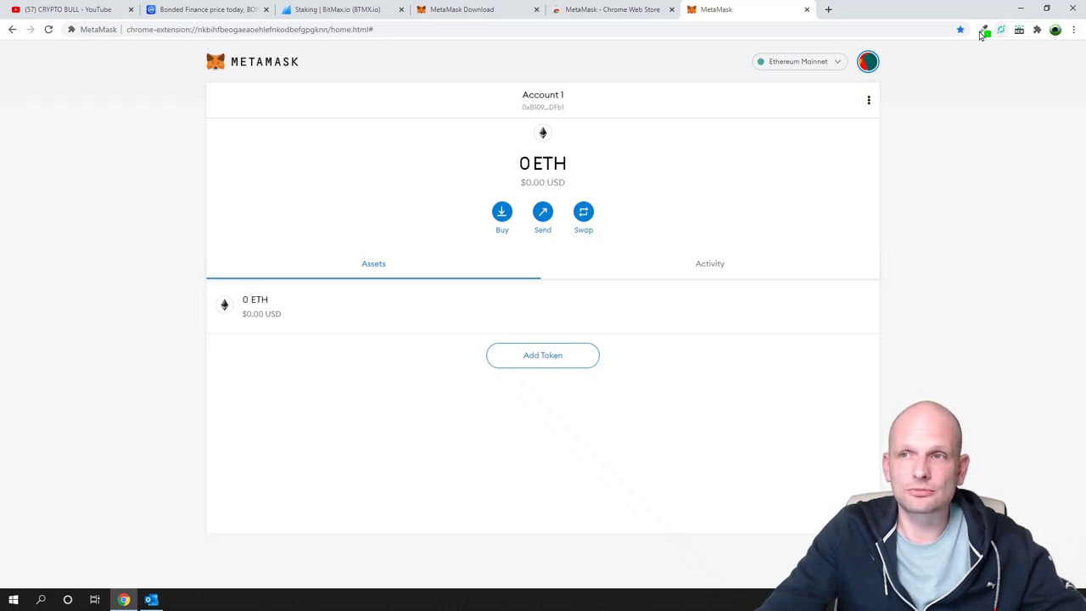
Unpin the ICONex extension from the browser toolbar and pin the MetaMask extension
click(1074, 31)
click(1075, 31)
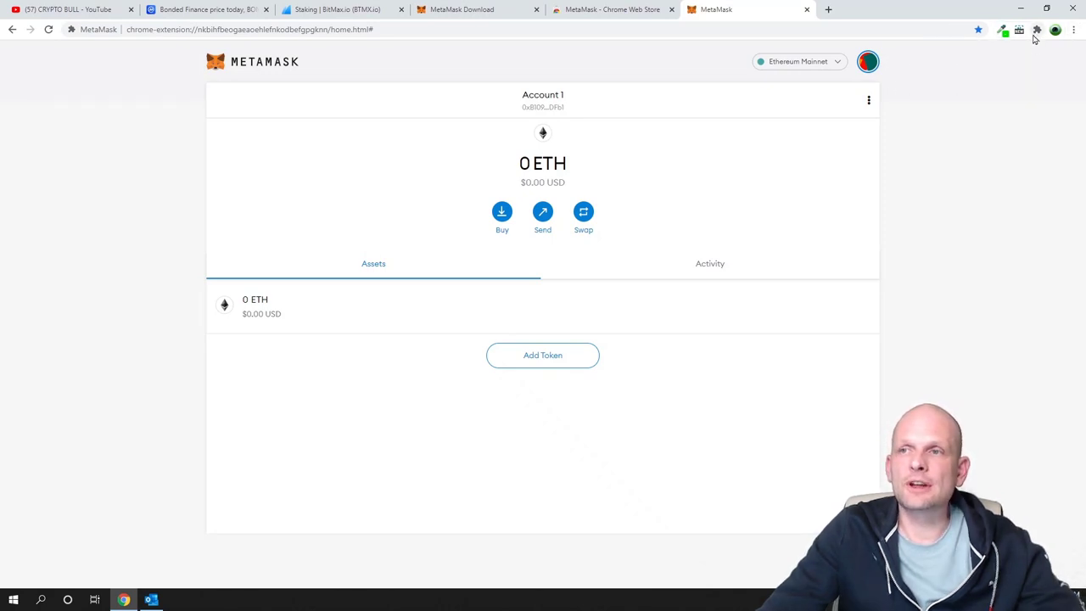
click(1033, 32)
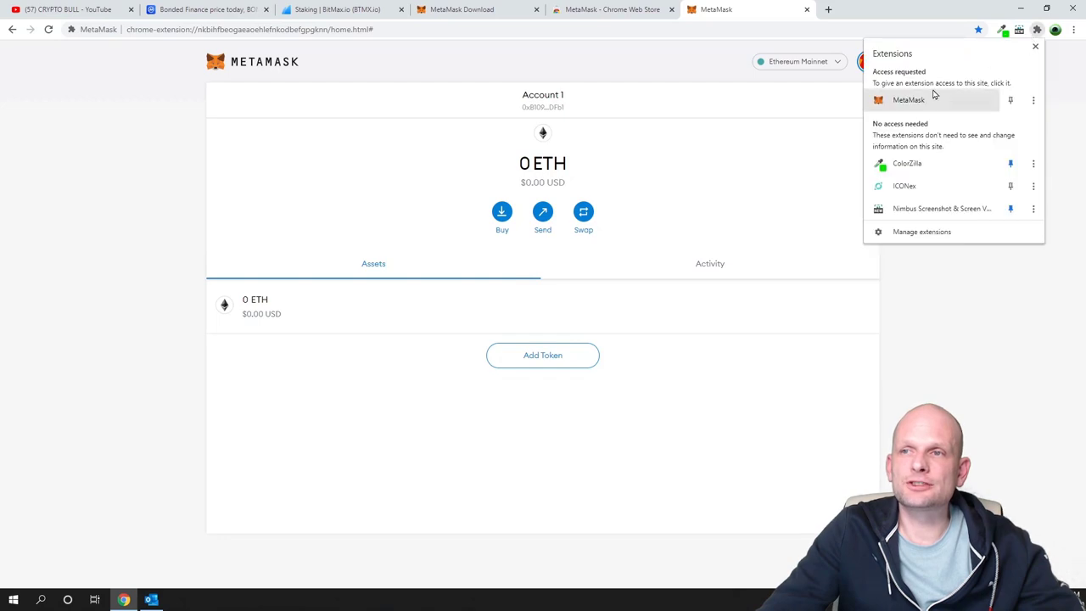
click(1011, 102)
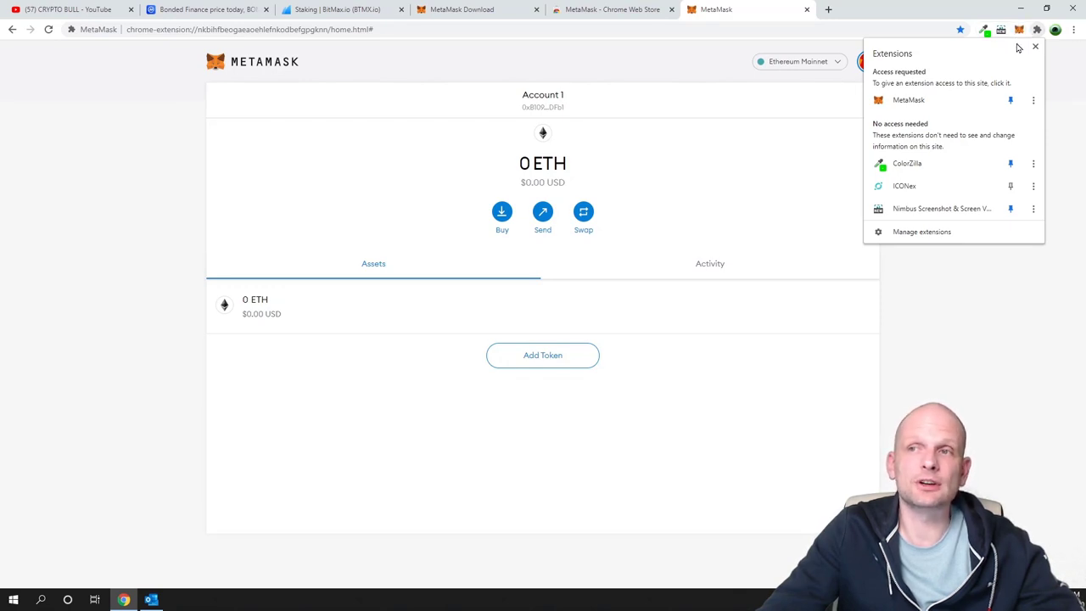
click(1064, 137)
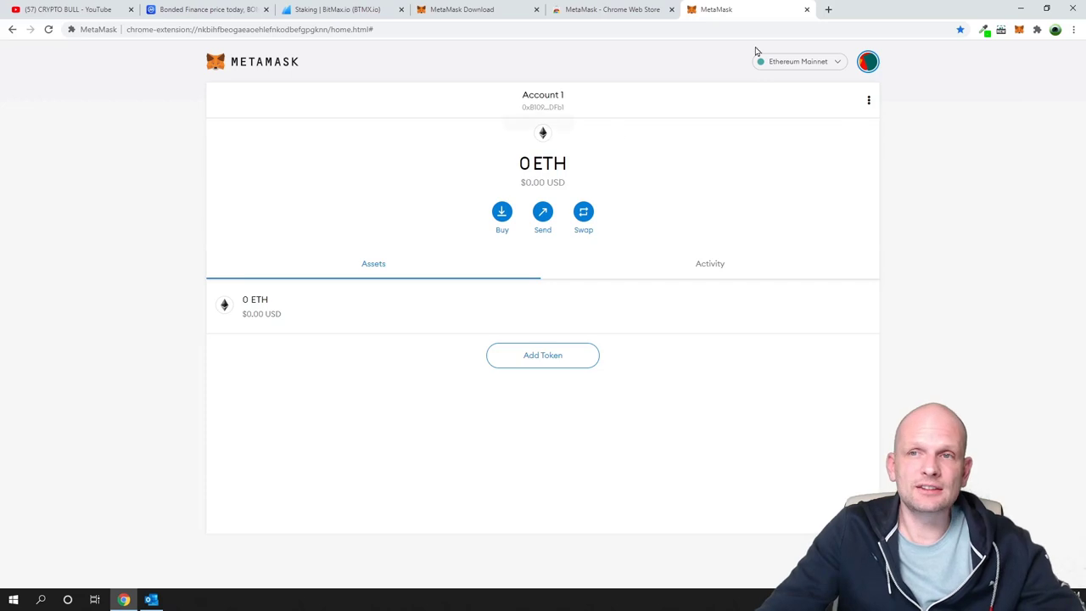
Close the MetaMask page, then reopen the wallet from its pinned extension and expand it to the full-page view
click(806, 11)
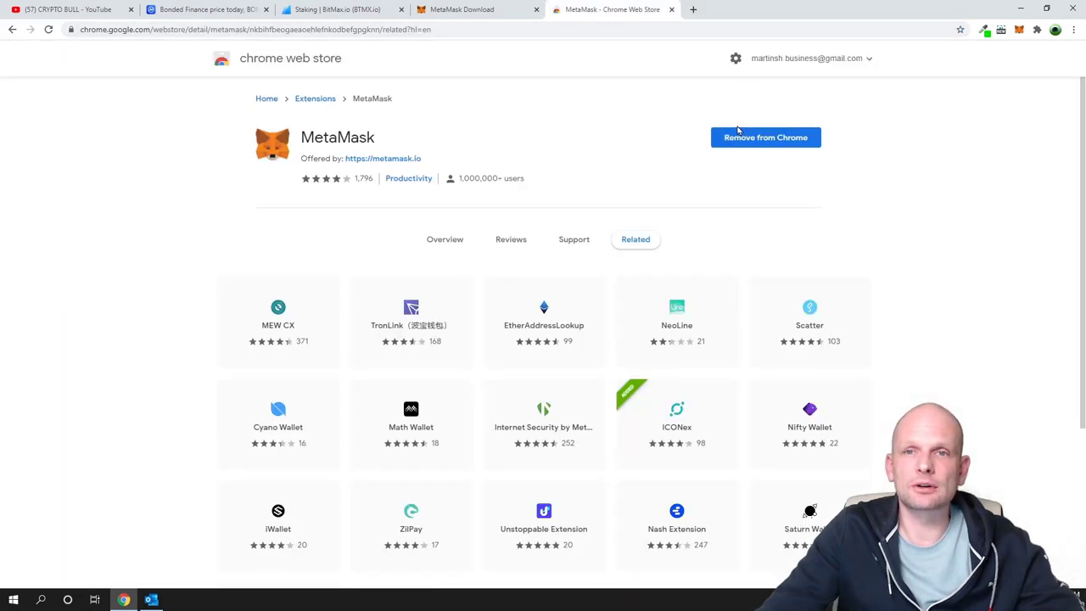
click(1020, 29)
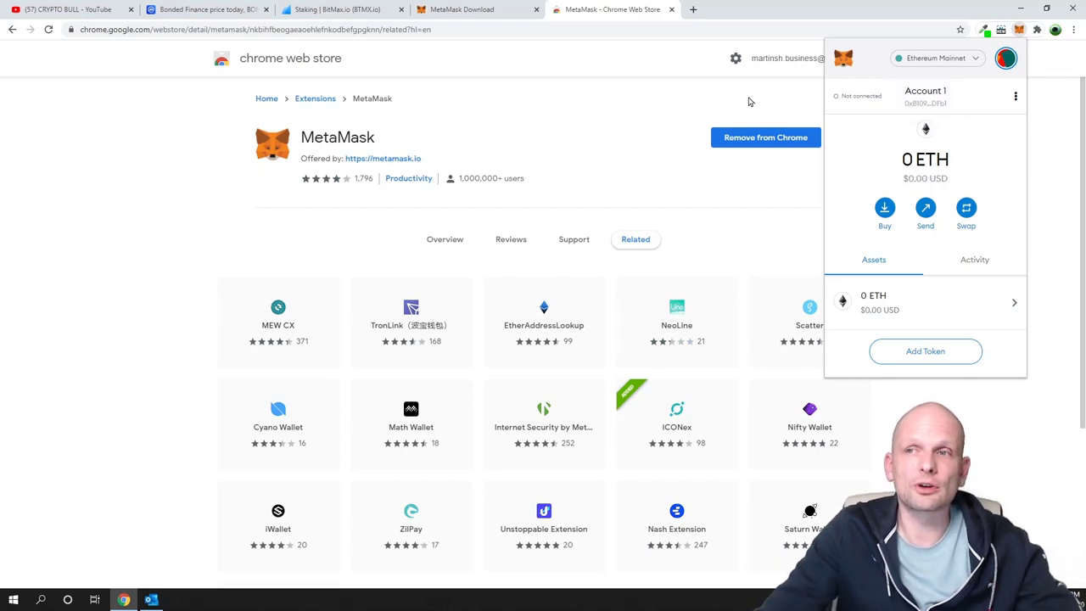
click(1017, 99)
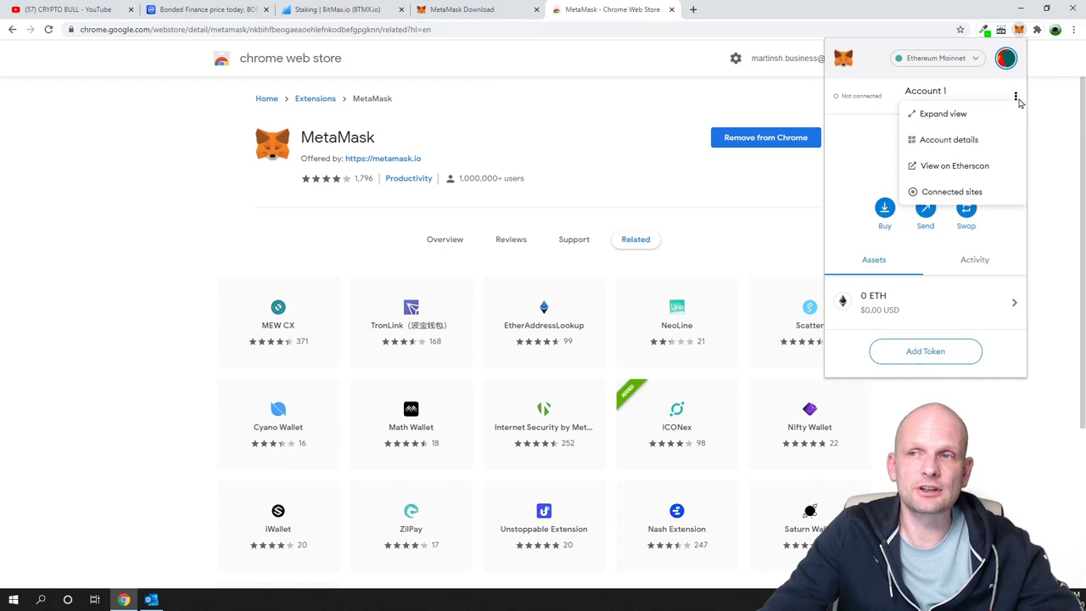
click(929, 116)
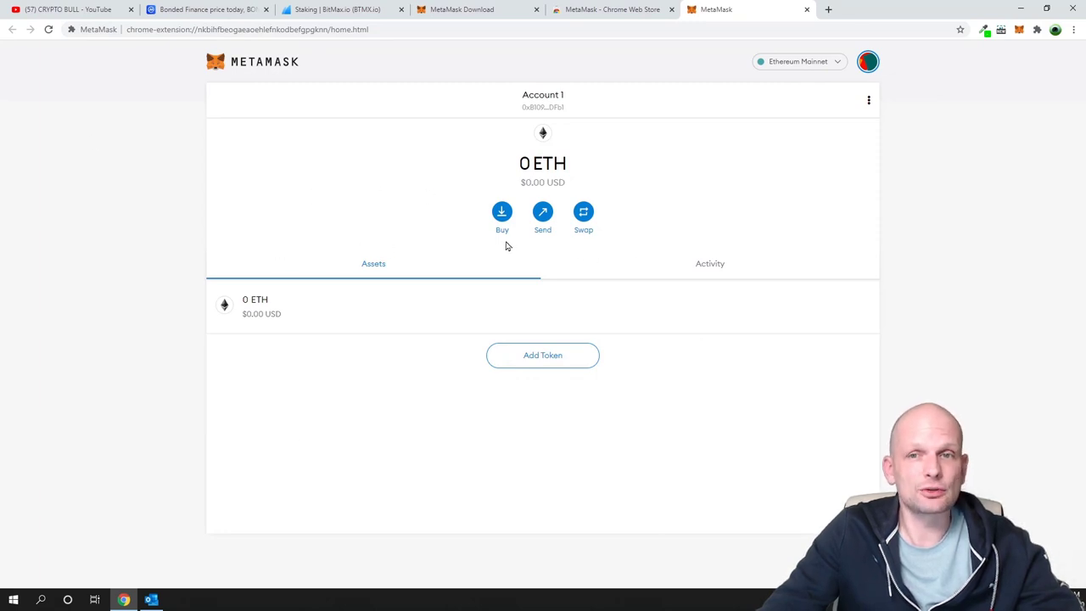
Search the tokens for "link" and add Chainlink Token (LINK) to the wallet
click(551, 360)
click(514, 174)
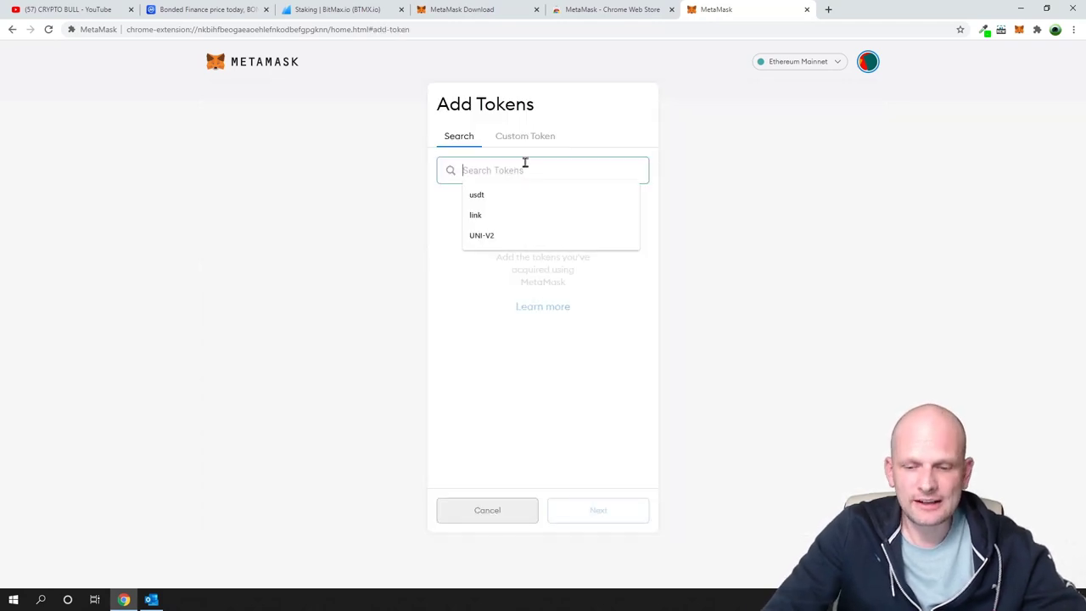
text(link)
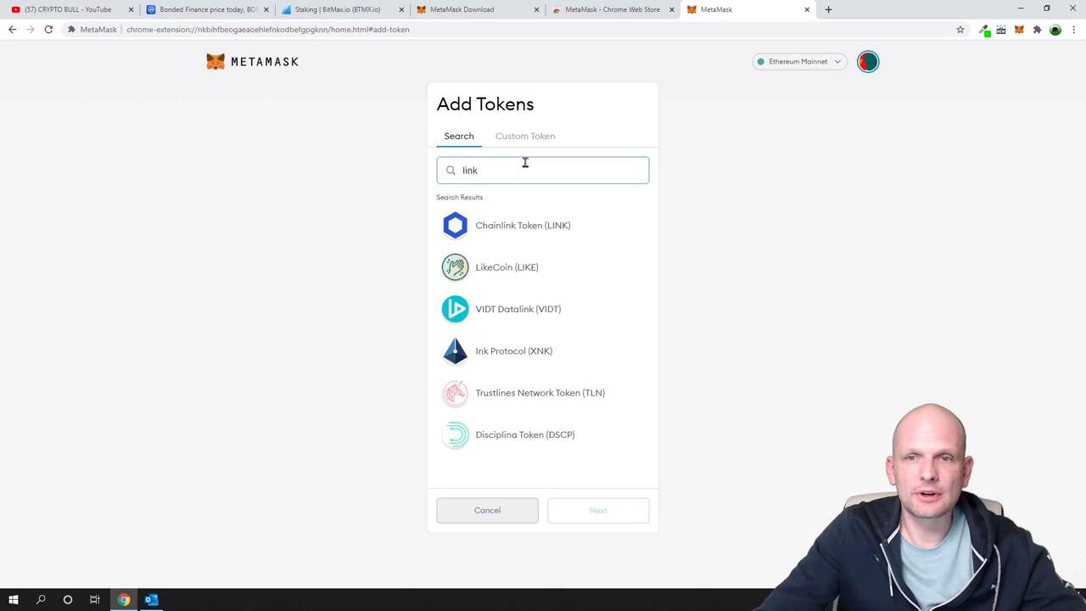
click(538, 228)
click(586, 511)
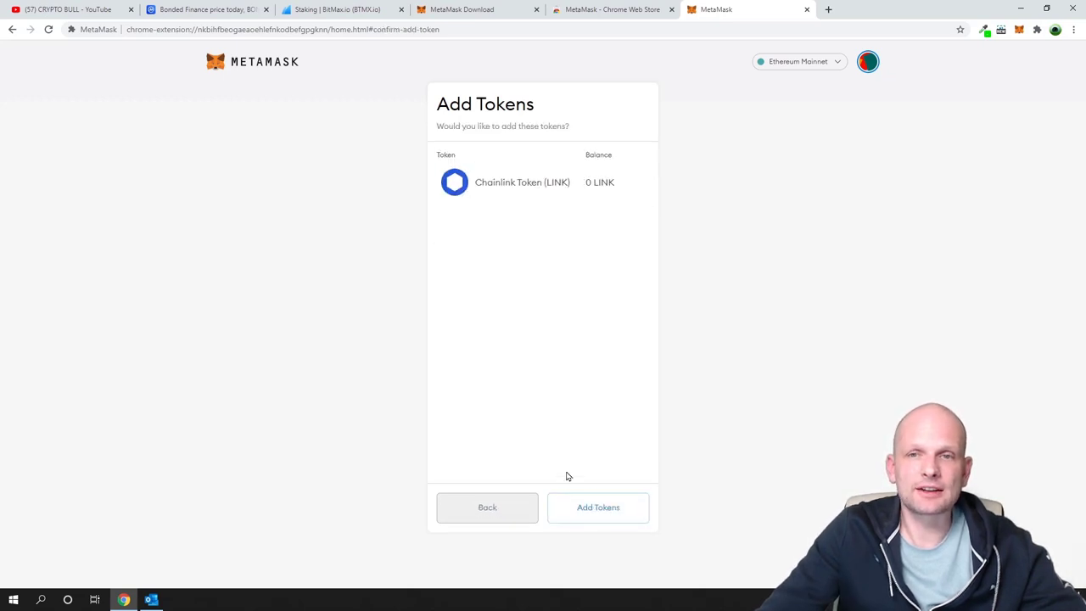
click(582, 510)
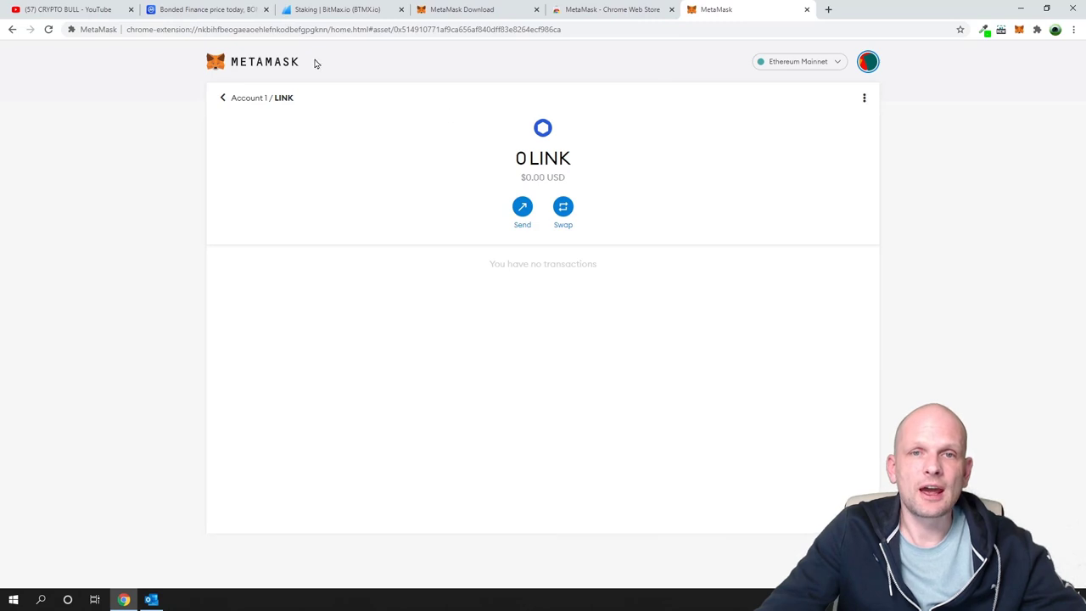
Return to the Account 1 overview and copy the account's wallet address
click(231, 101)
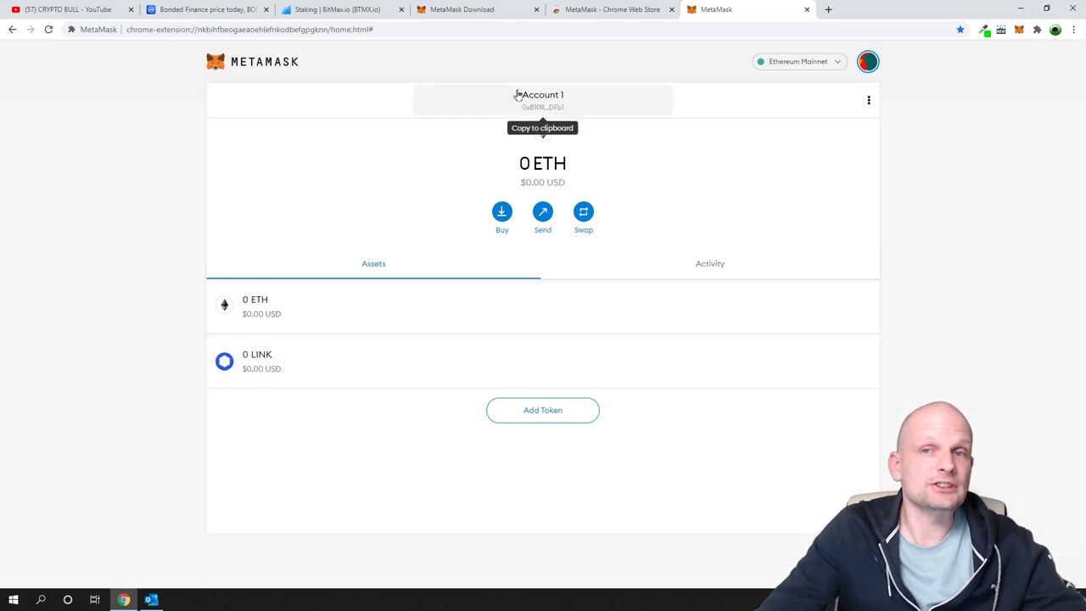
click(535, 100)
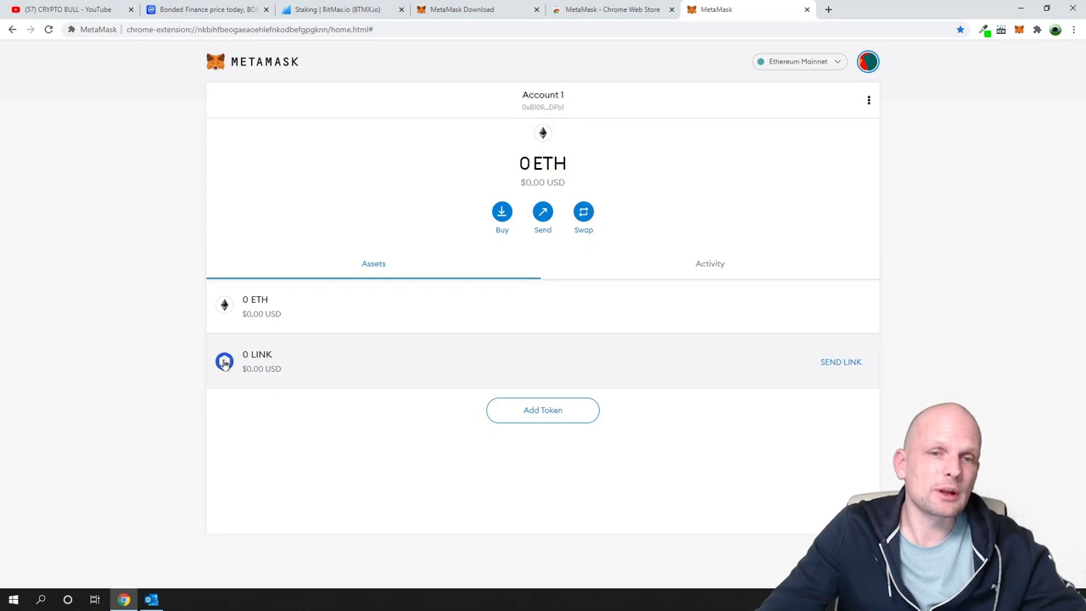
click(547, 105)
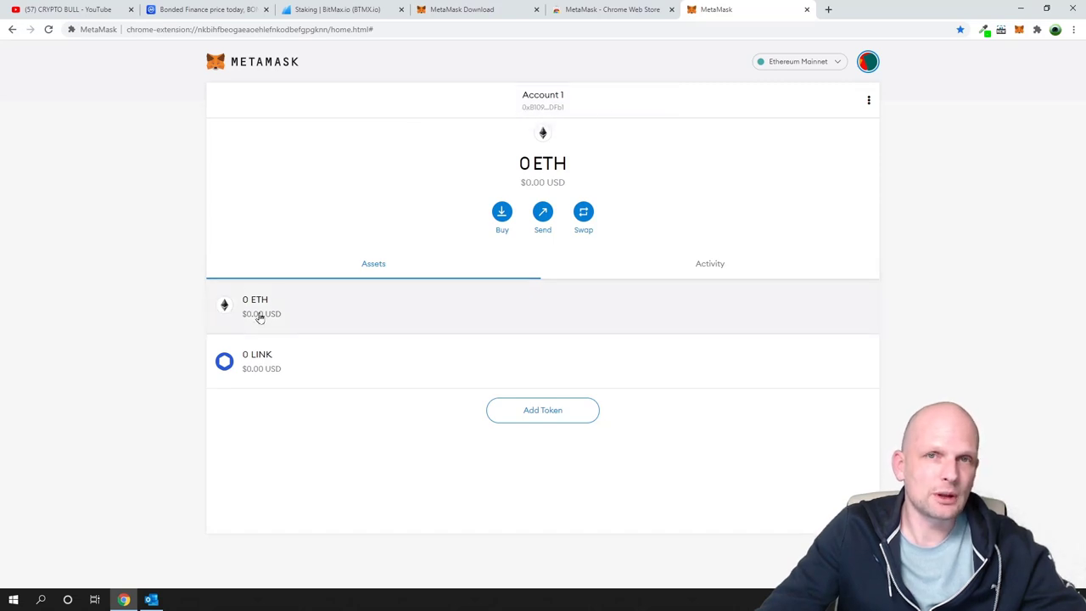
Search the Add Tokens list for "bonded finance"
click(546, 412)
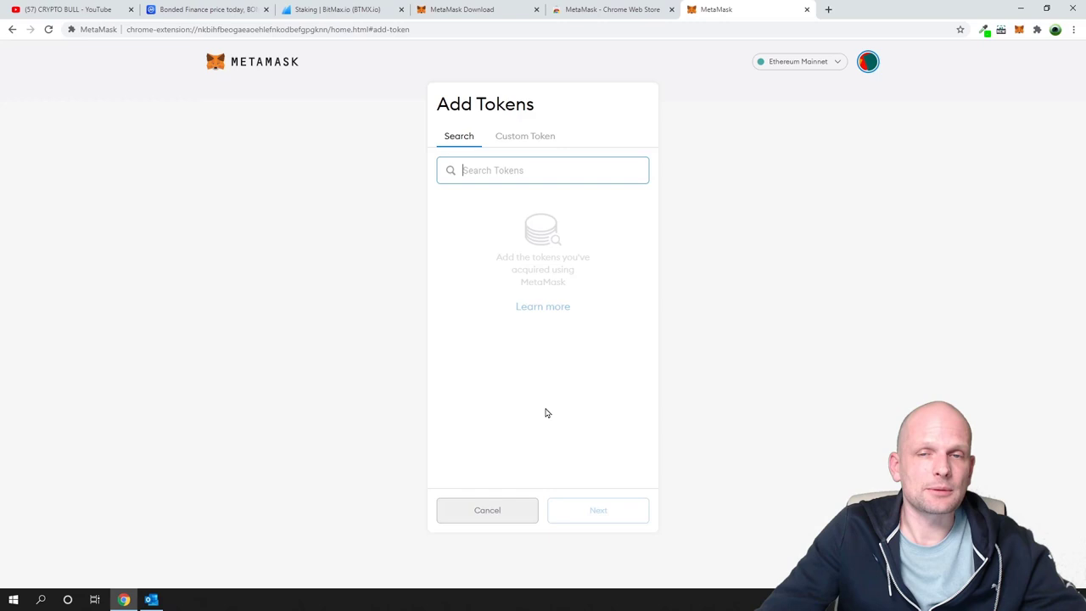
click(486, 168)
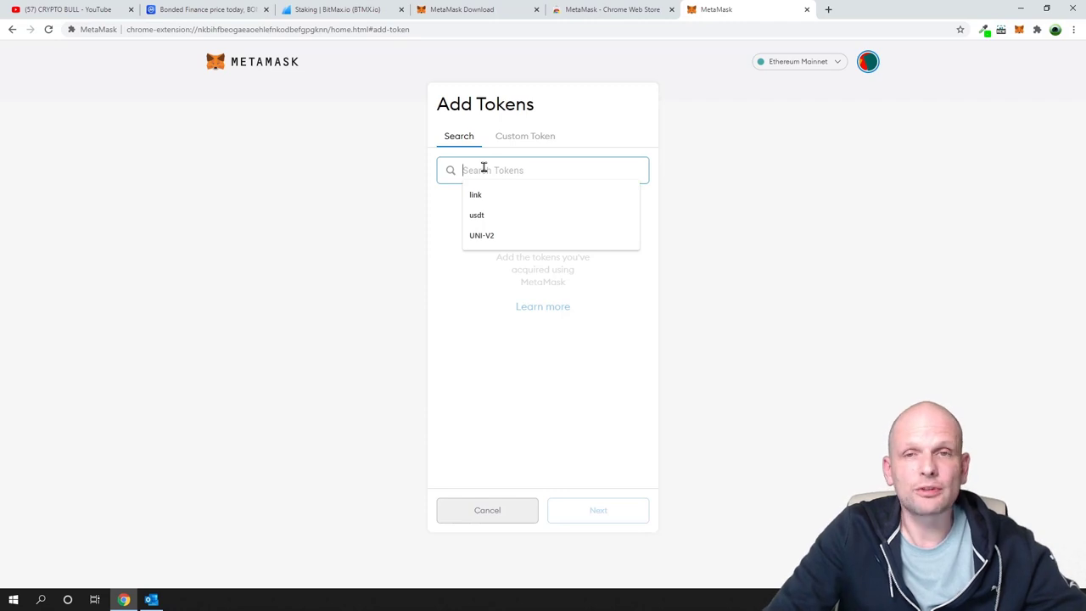
key(ctrl+v)
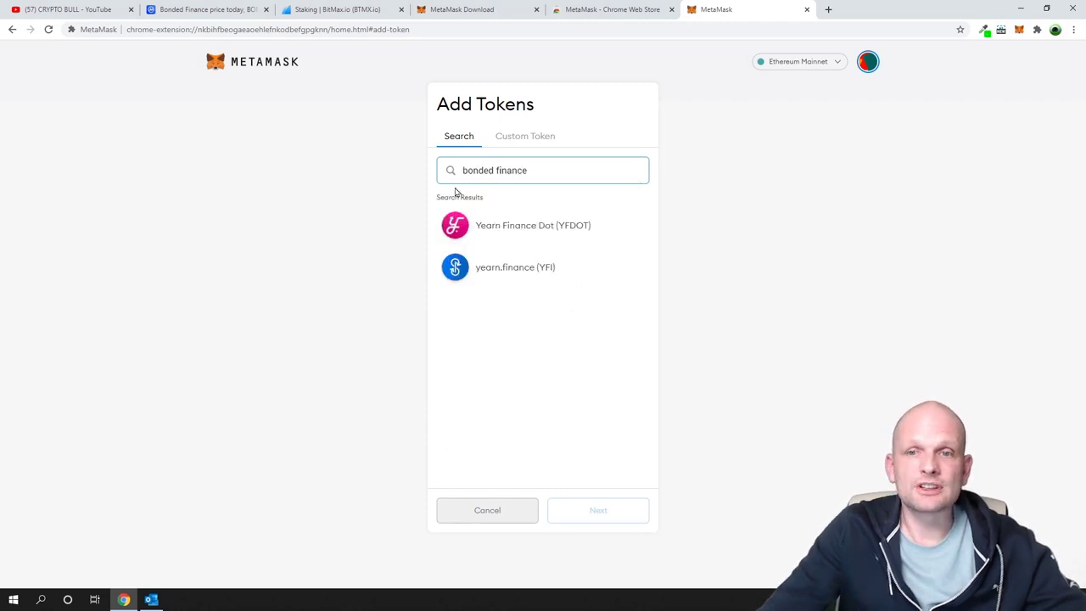
drag(462, 170, 569, 161)
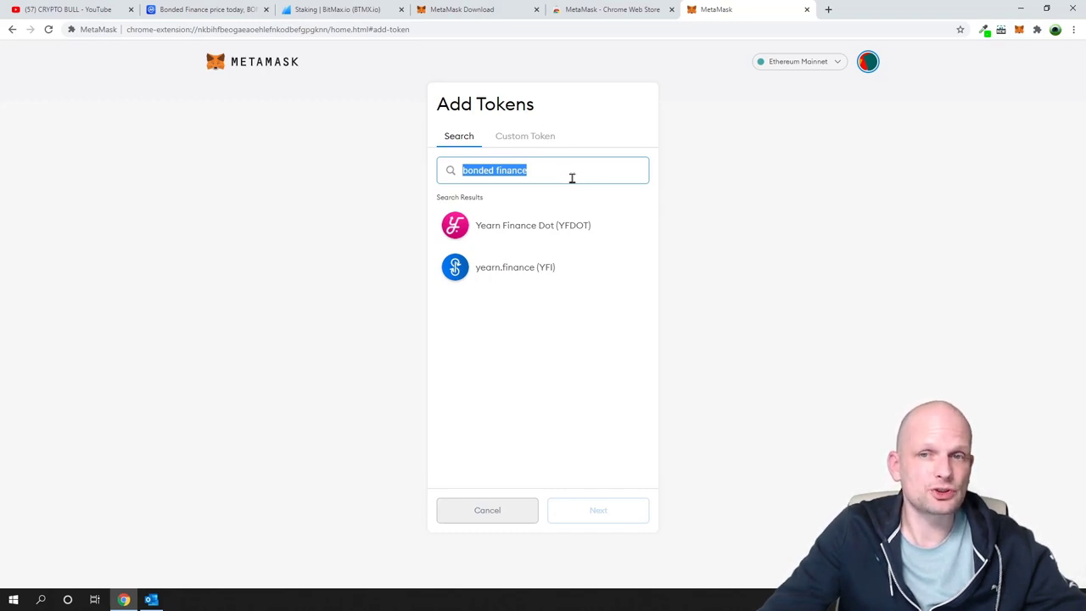
drag(556, 171, 492, 173)
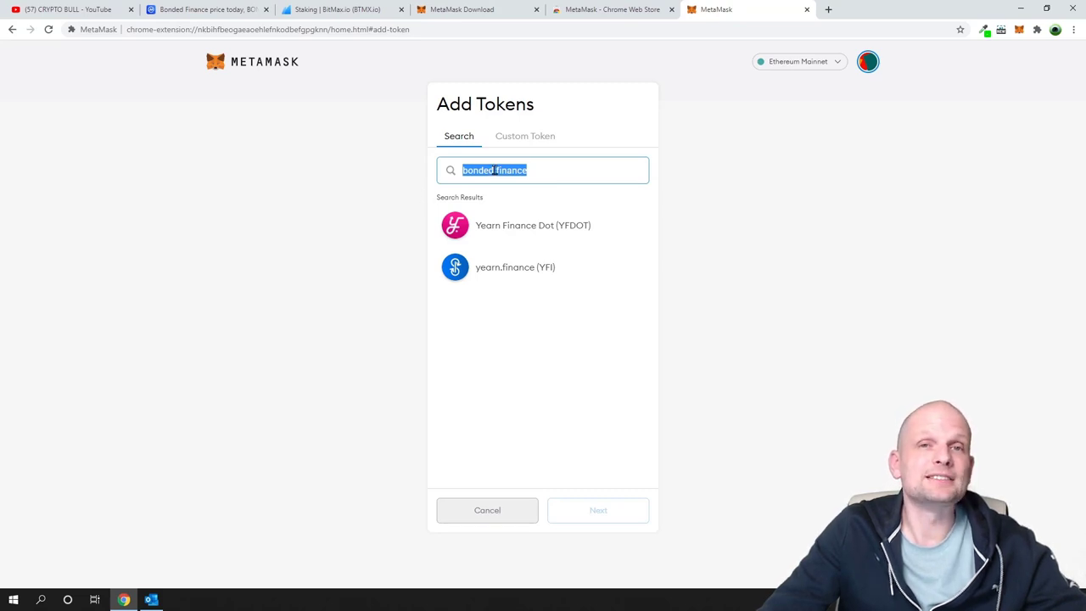
Copy the Ethereum contract address of Bonded Finance (BOND) from its CoinMarketCap page
click(228, 10)
scroll(174, 194, up, 1)
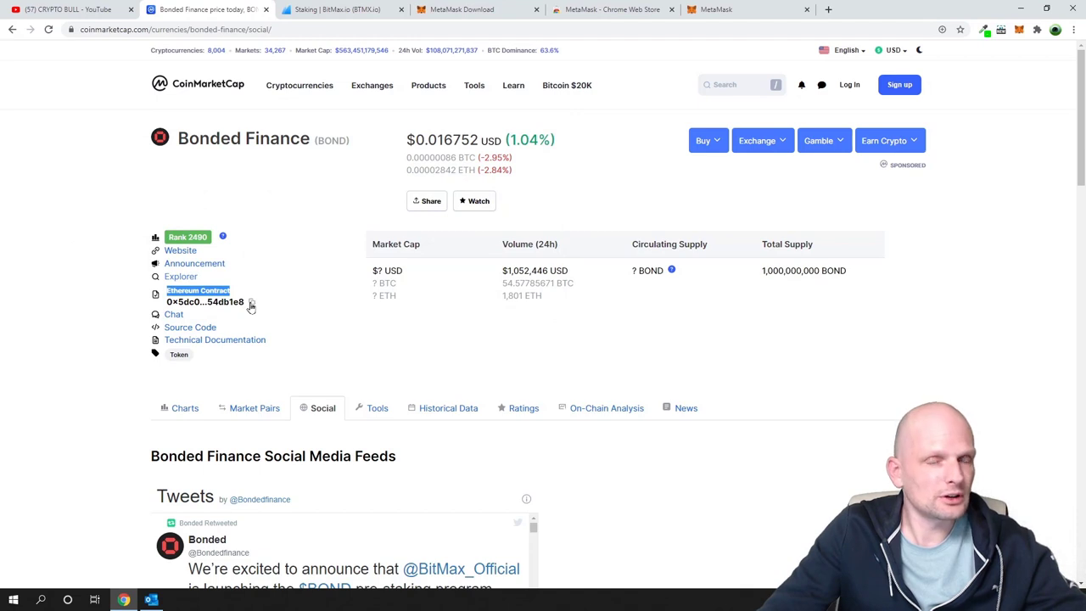
click(123, 302)
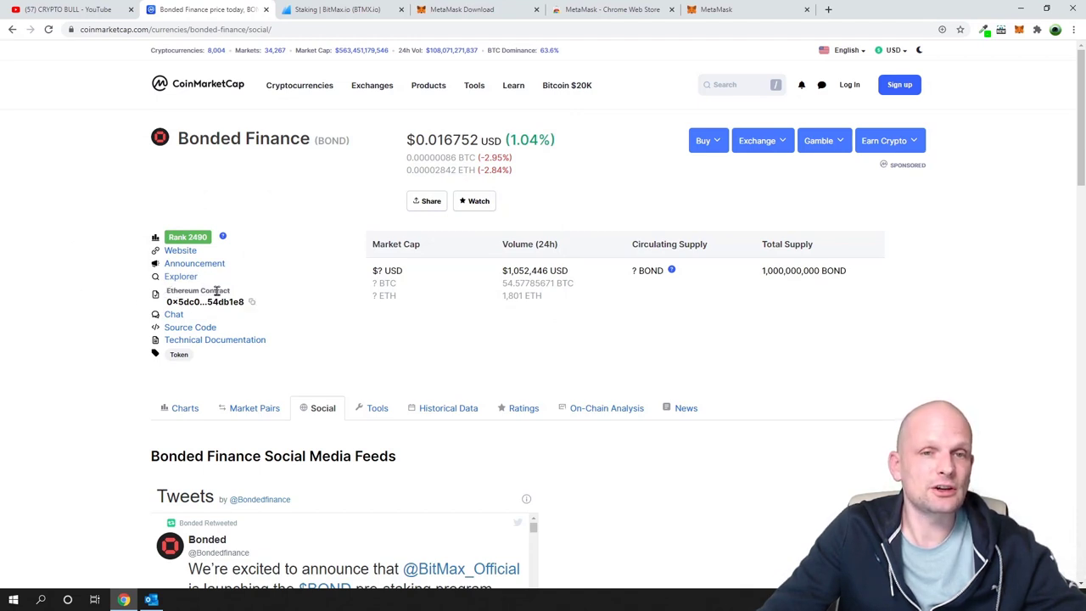
drag(178, 138, 319, 140)
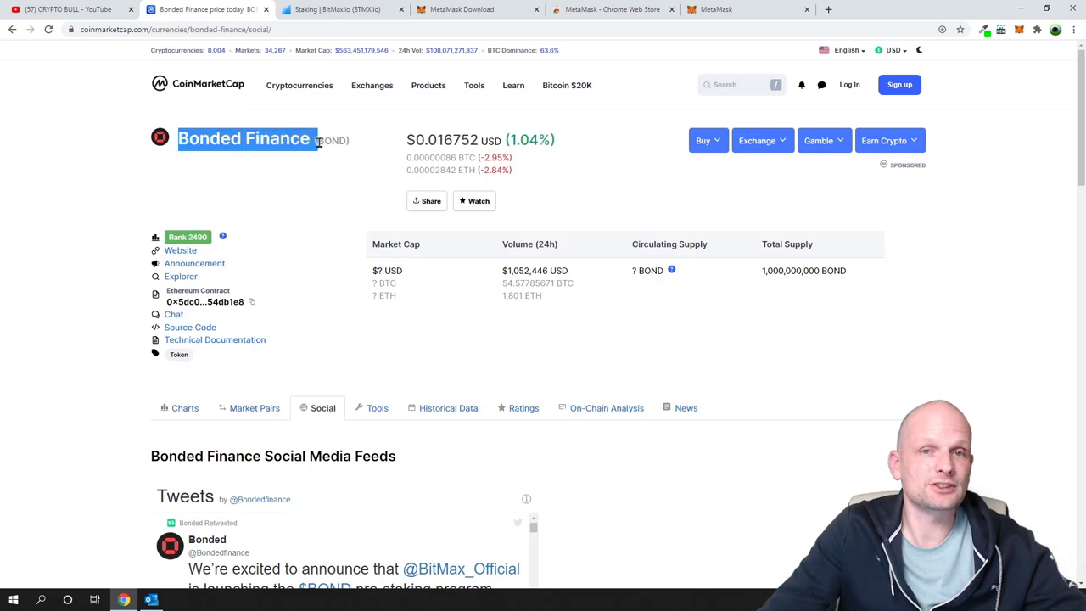
click(252, 304)
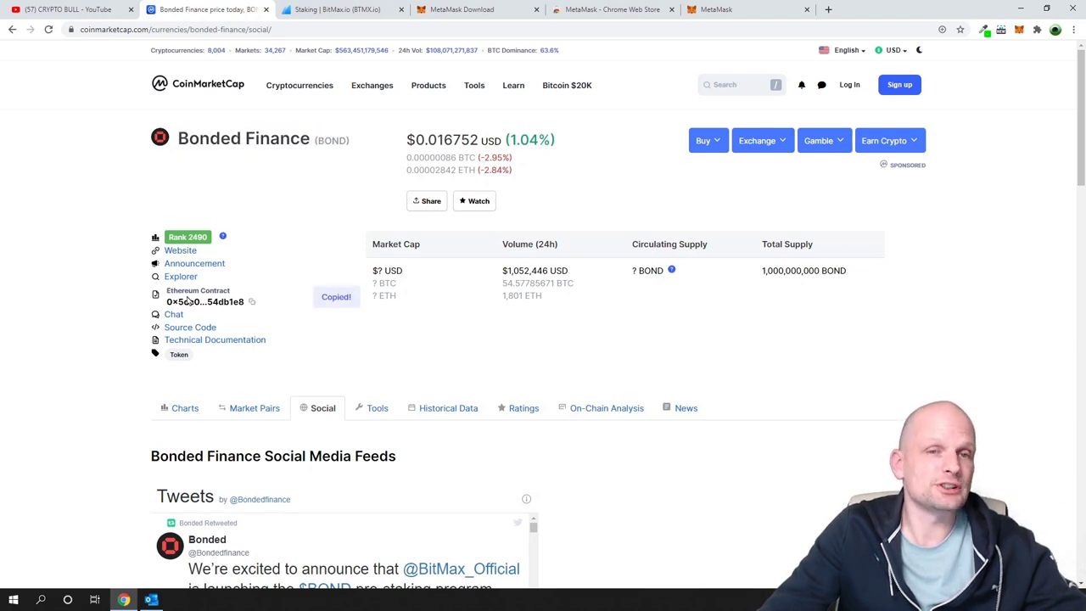
Close the MetaMask download page and the Chrome Web Store page, returning to the wallet's Add Tokens page
click(463, 8)
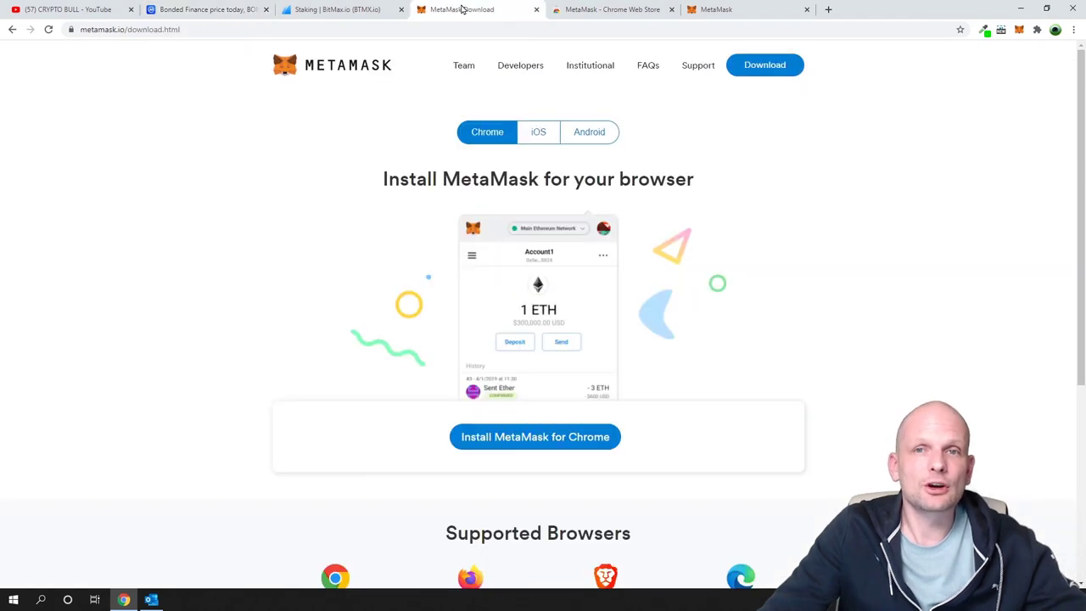
click(536, 10)
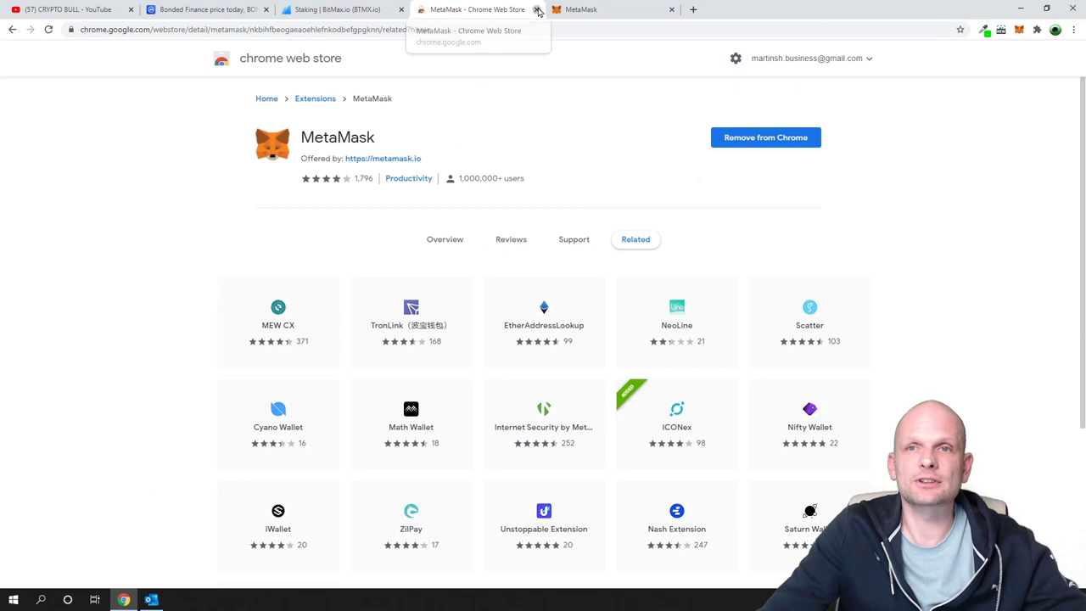
click(535, 10)
Switch to adding a custom token and paste the copied Bonded Finance contract address as the token contract address
click(541, 170)
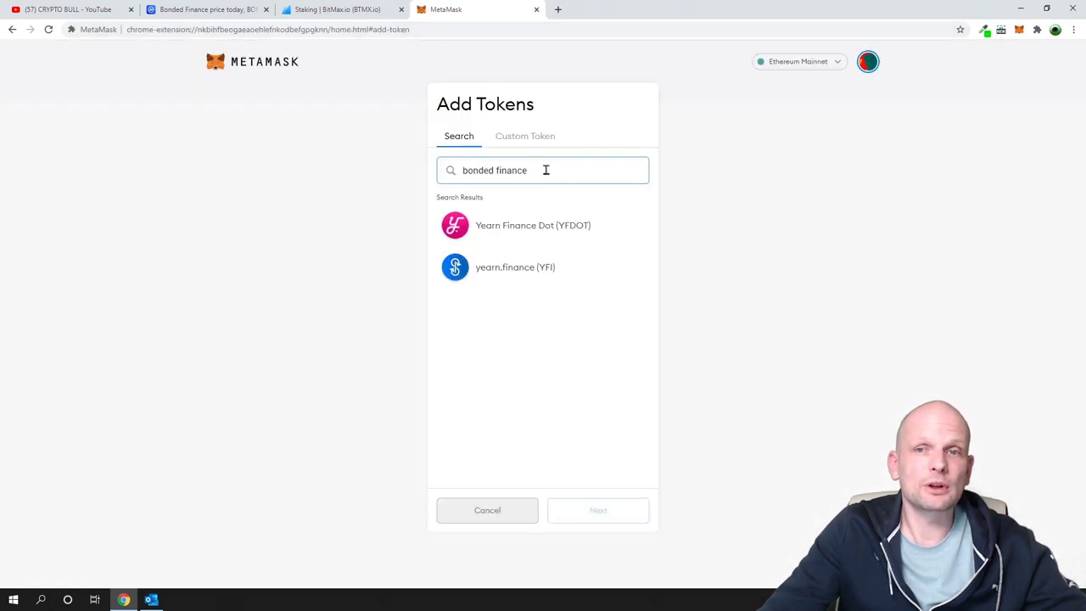
drag(546, 169, 478, 171)
click(513, 138)
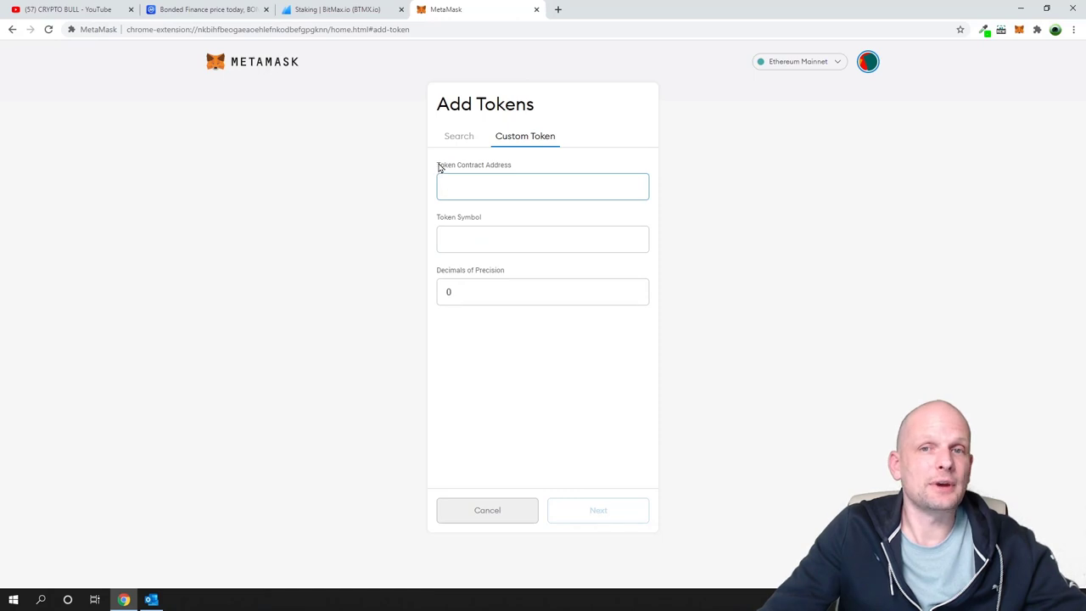
drag(439, 167, 524, 169)
click(497, 194)
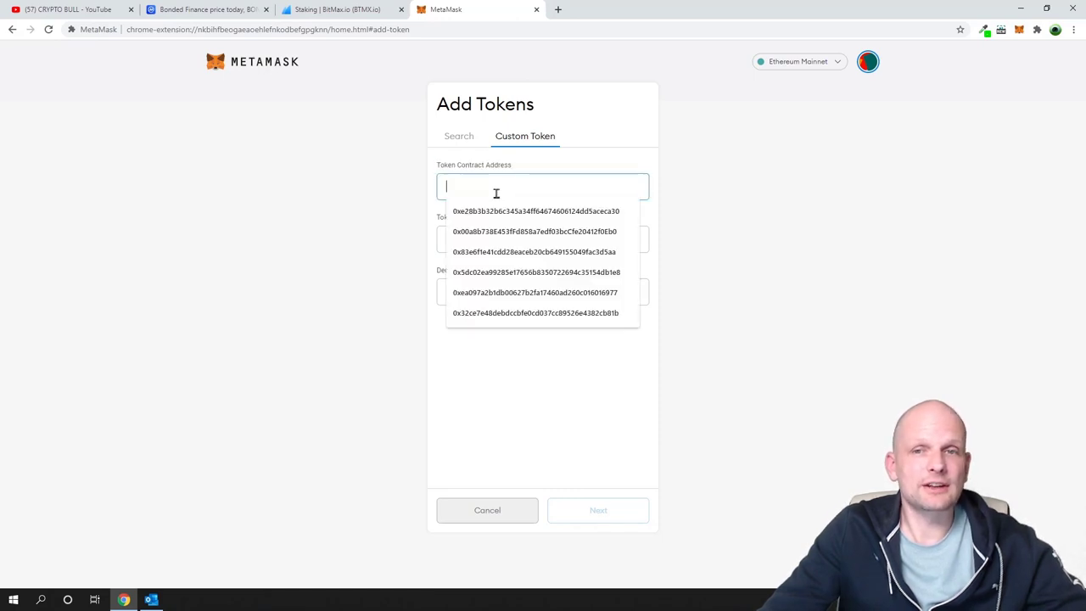
key(ctrl+v)
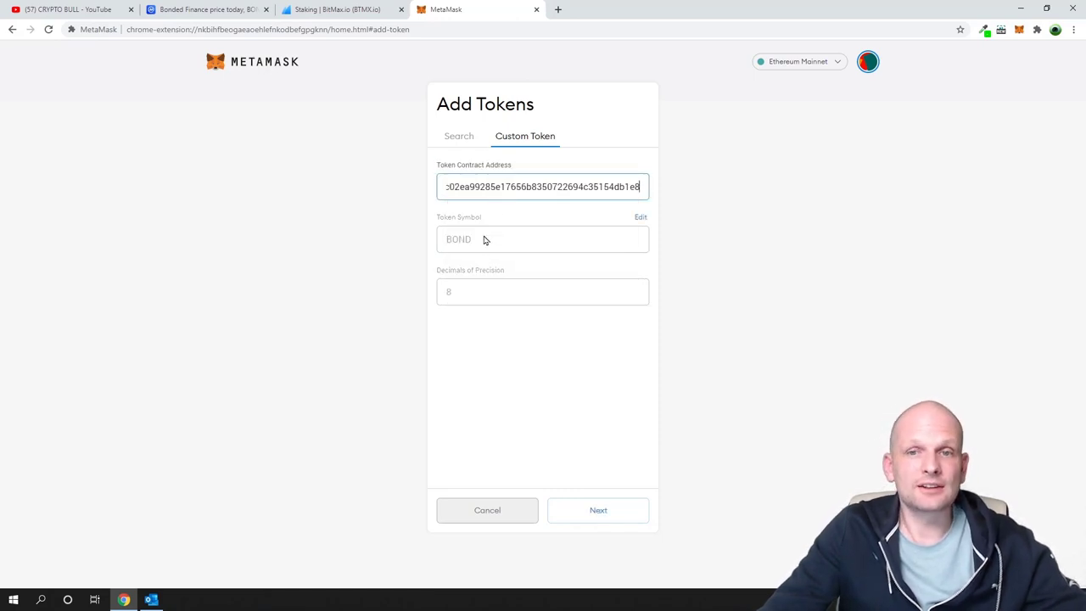
Compare the custom token's symbol with the name and symbol on the Bonded Finance CoinMarketCap page
click(469, 240)
drag(469, 239, 436, 240)
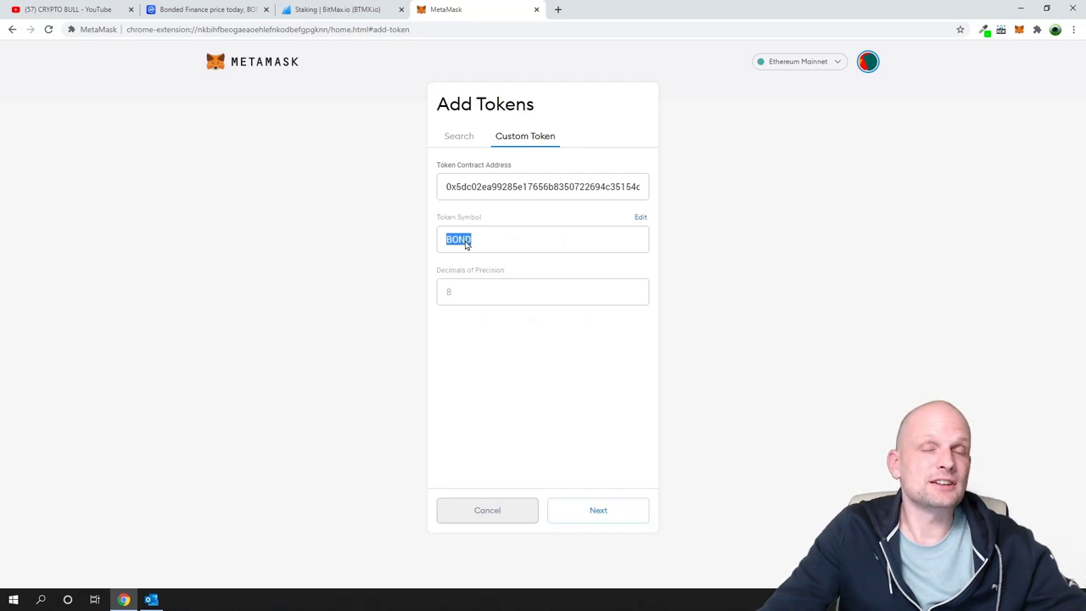
click(234, 8)
drag(177, 138, 347, 140)
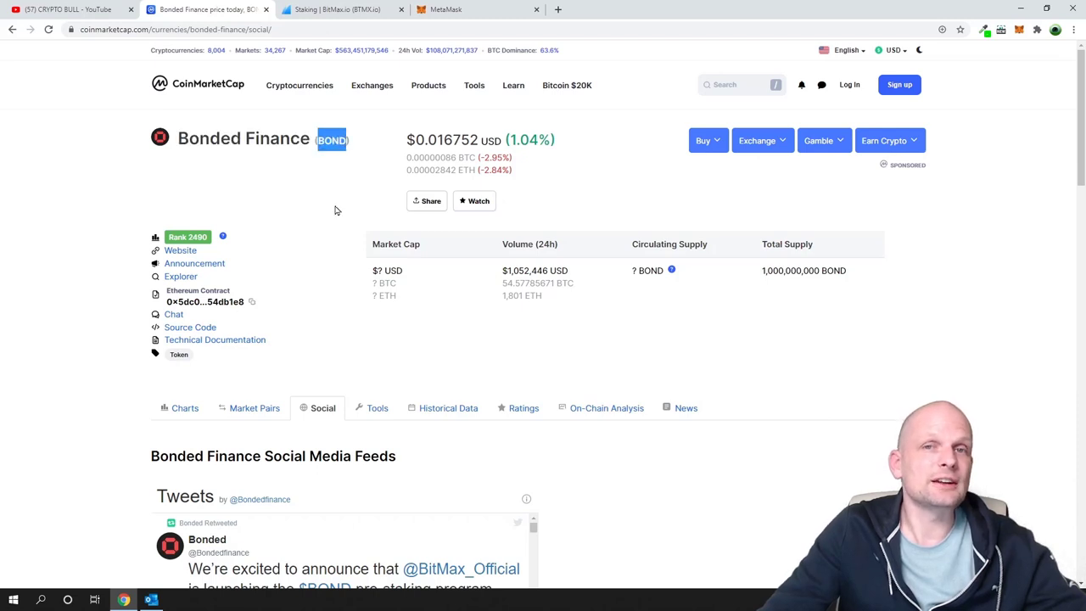
Return to the wallet, confirm adding the custom BOND token and go back to the Account 1 overview
click(441, 8)
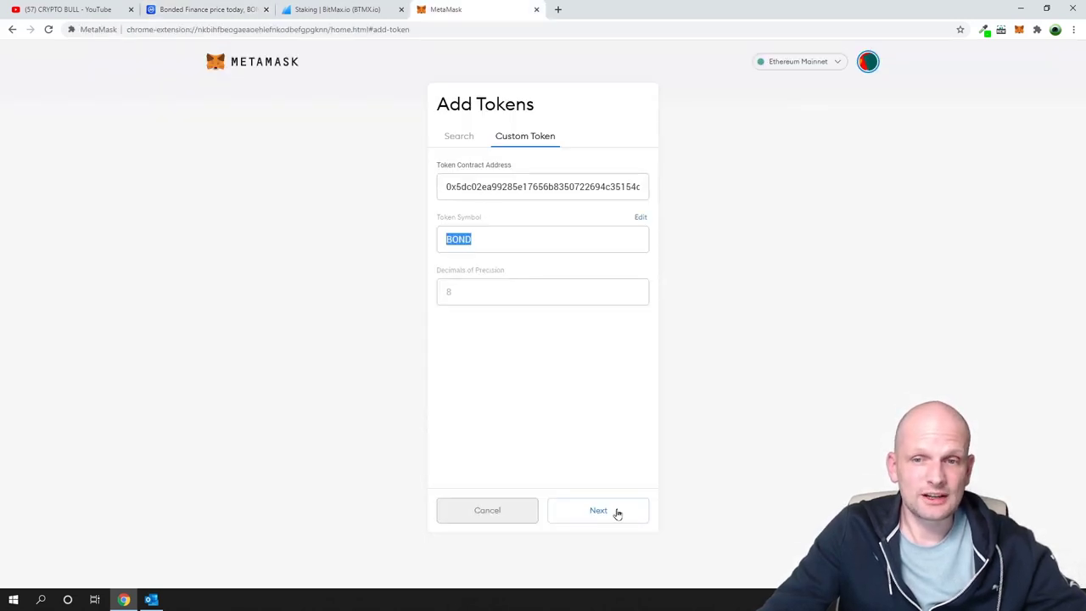
click(599, 508)
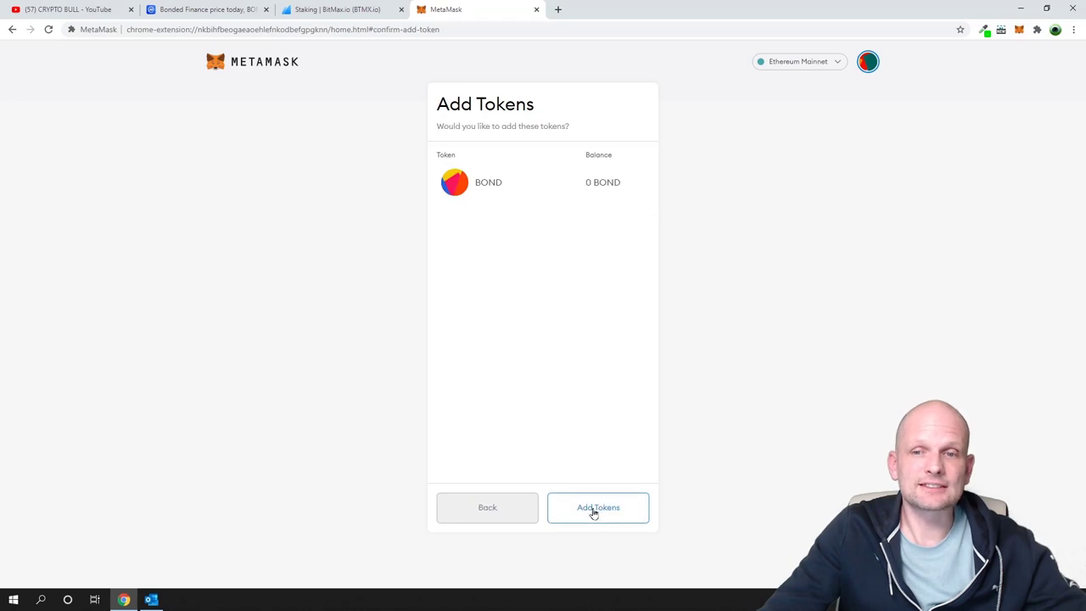
click(596, 508)
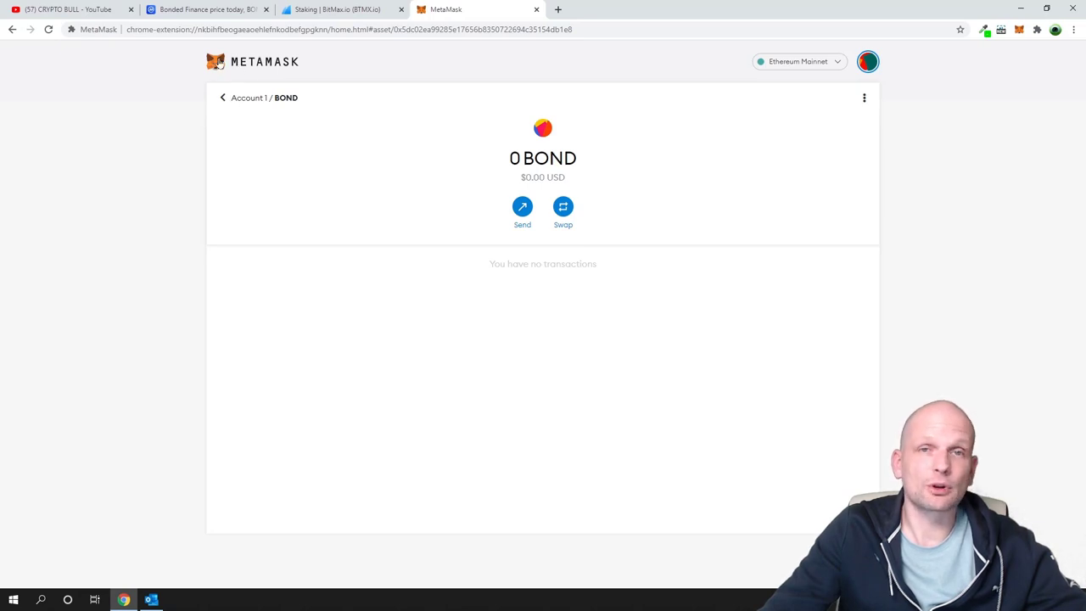
click(225, 98)
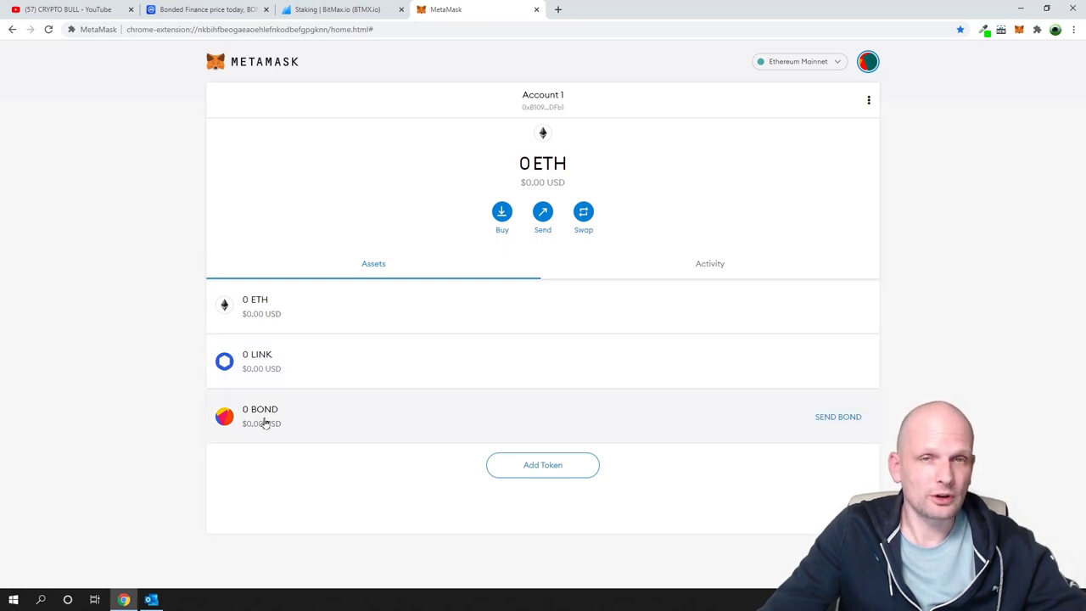
Search the Add Tokens list for "bond" and view the empty custom token form
click(543, 469)
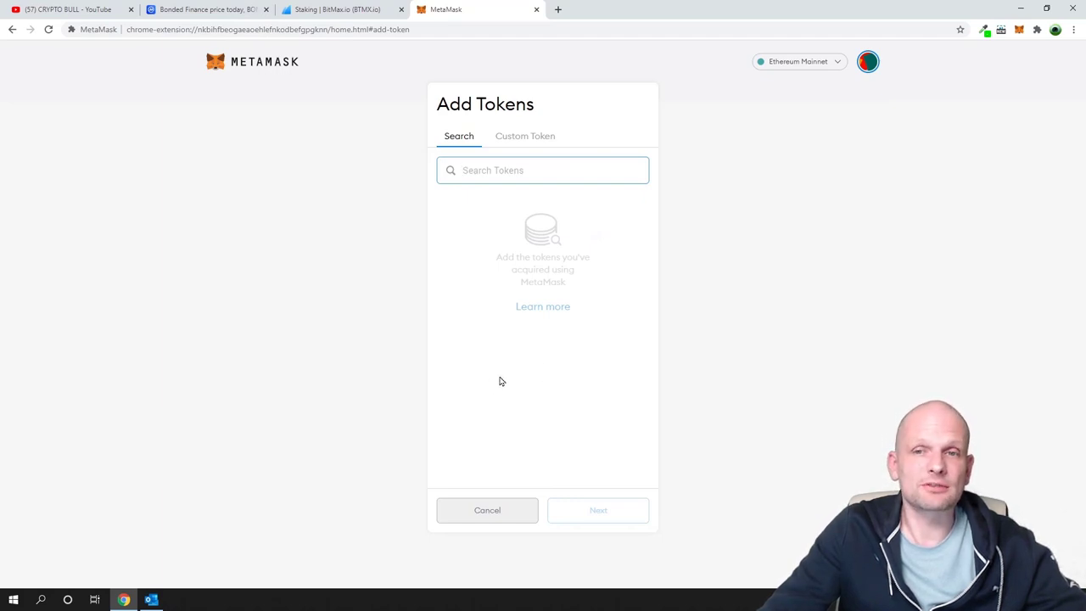
click(543, 177)
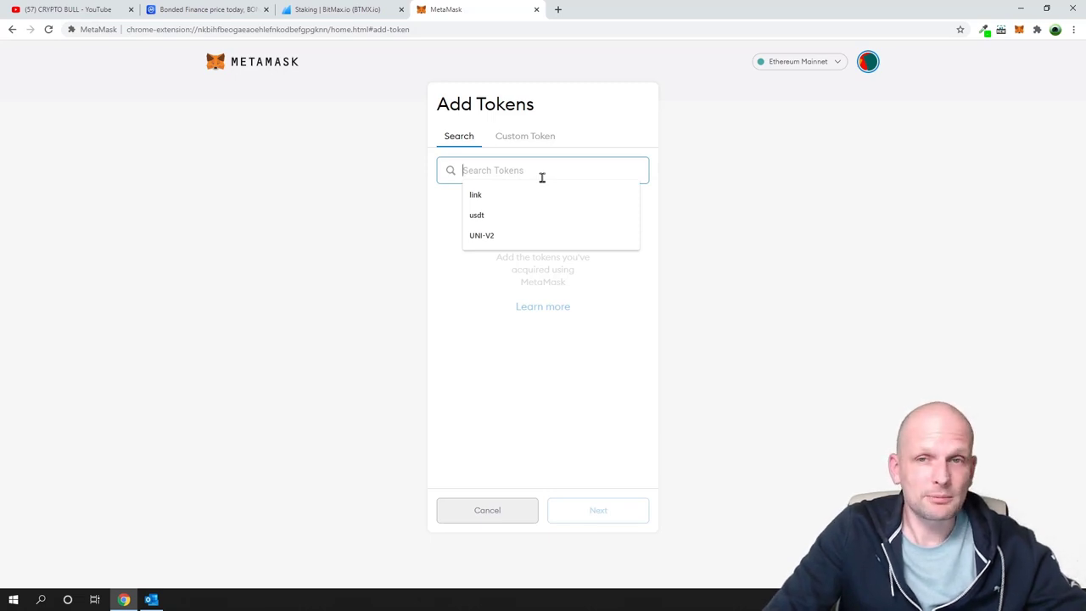
text(bond)
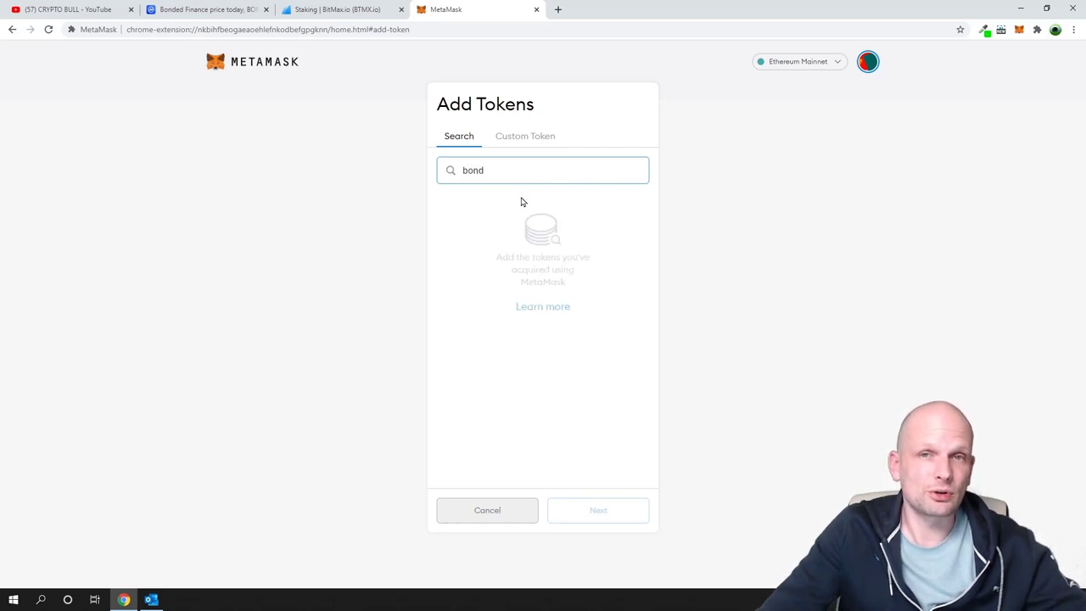
click(519, 139)
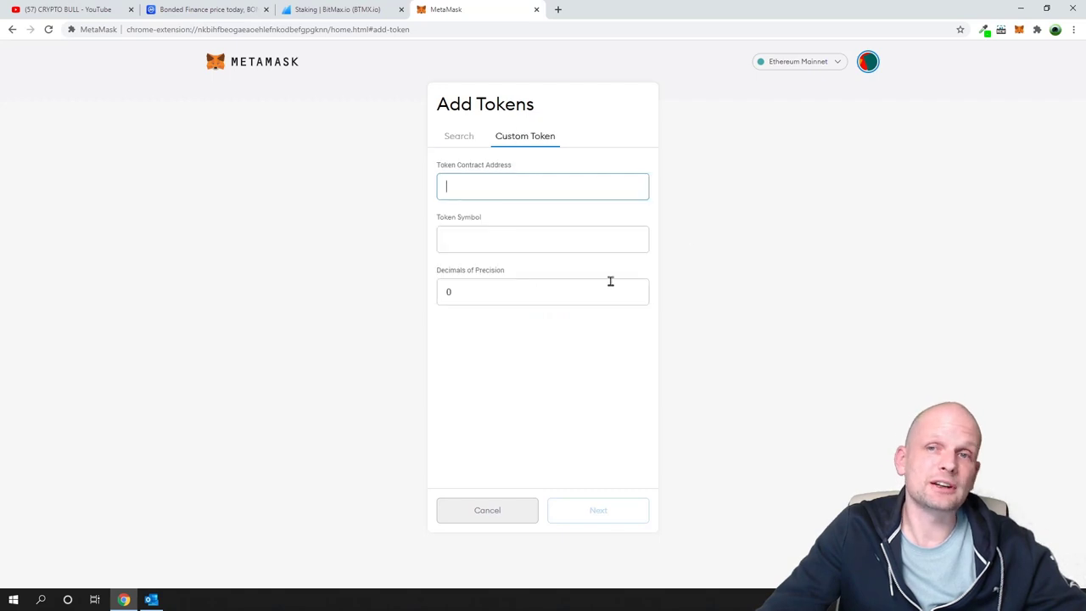
Open BOND's Etherscan page from CoinMarketCap, examine its contract, max total supply, holders and transfers, and recheck the token name on CoinMarketCap
click(192, 10)
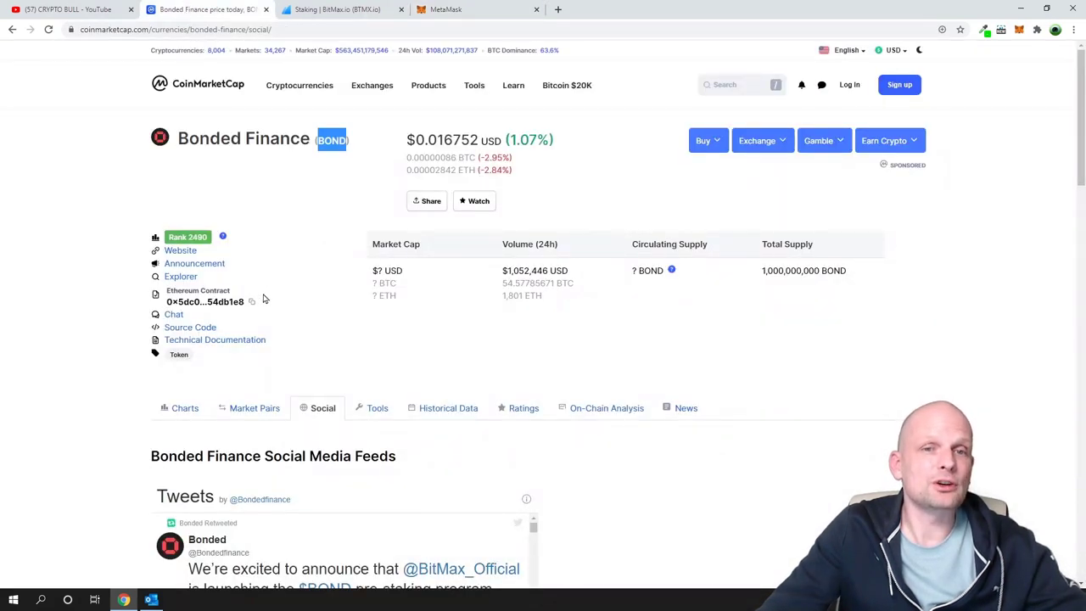
click(180, 278)
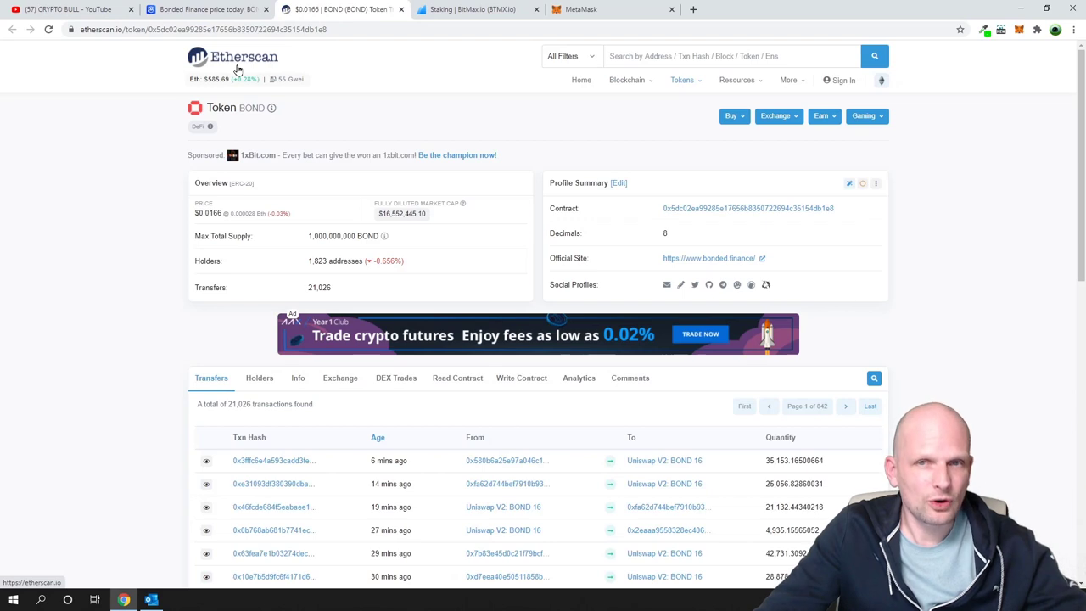
click(656, 55)
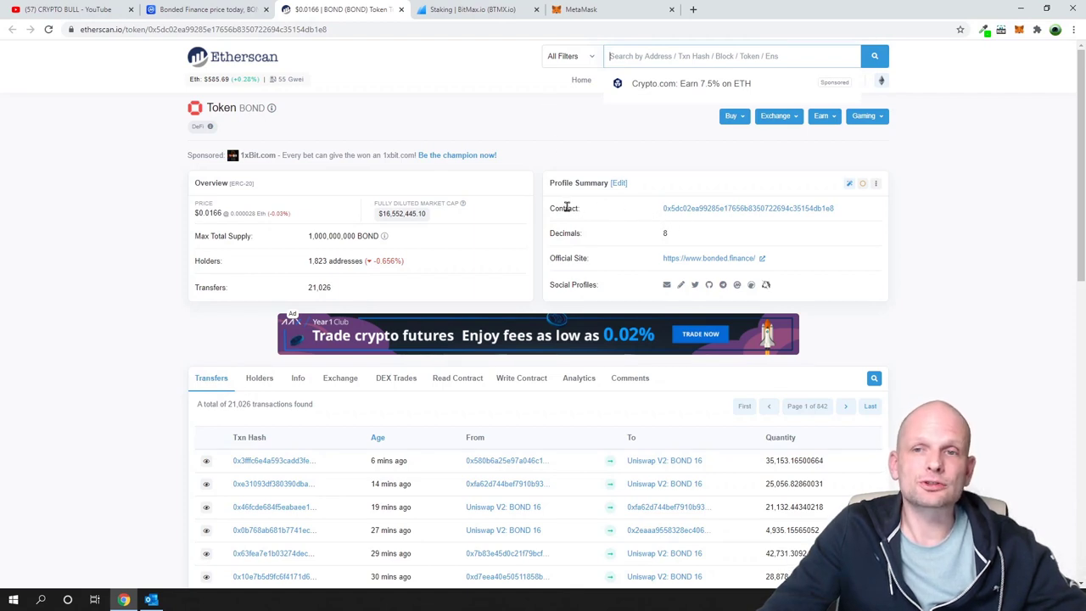
drag(552, 209, 588, 215)
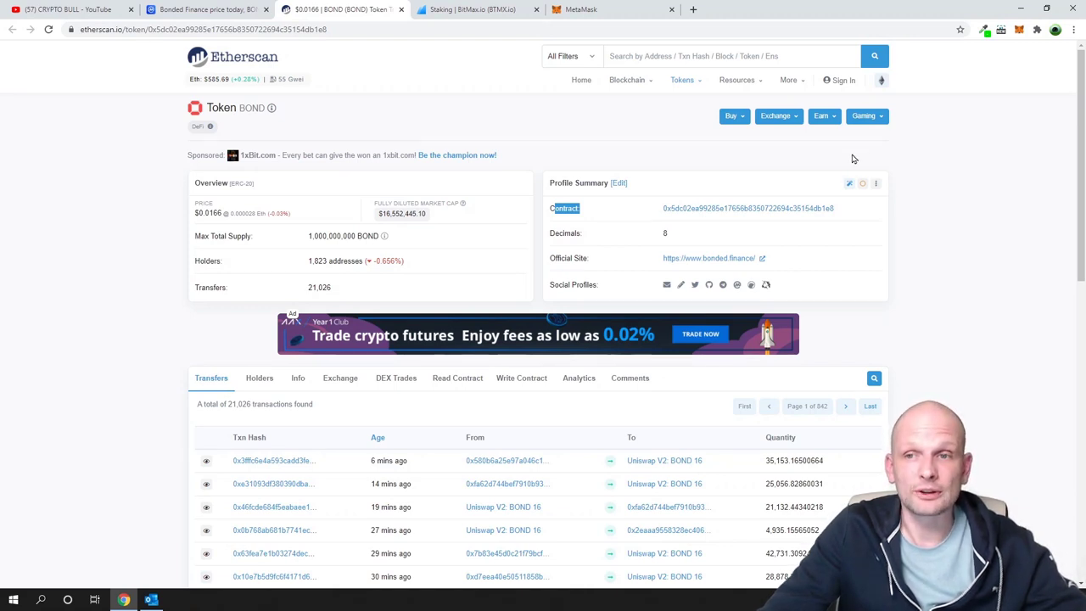
drag(648, 213, 824, 209)
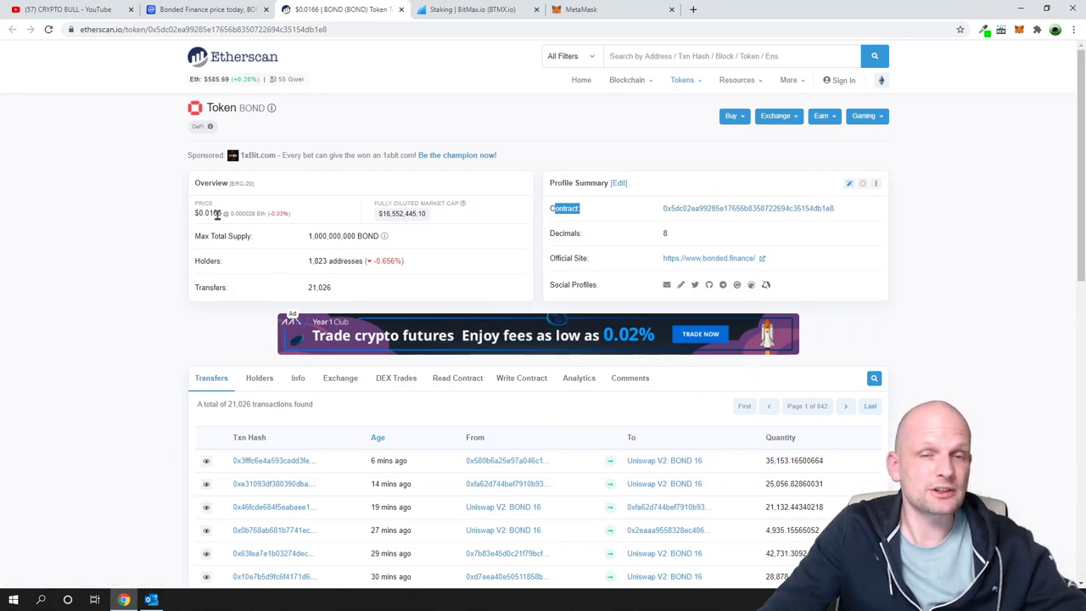
drag(305, 236, 373, 236)
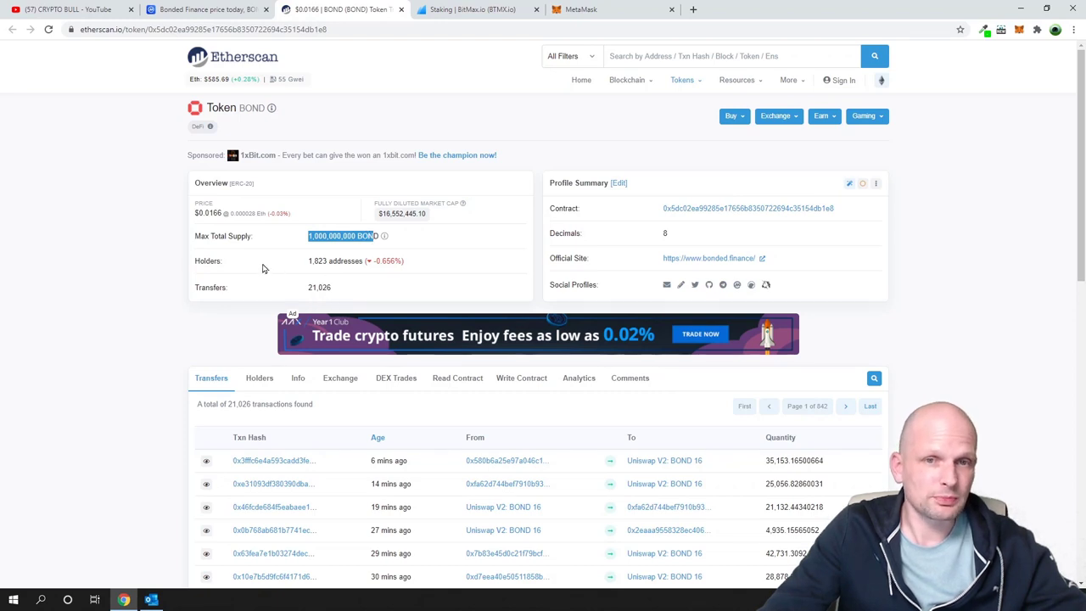
drag(266, 270, 354, 259)
drag(274, 287, 369, 295)
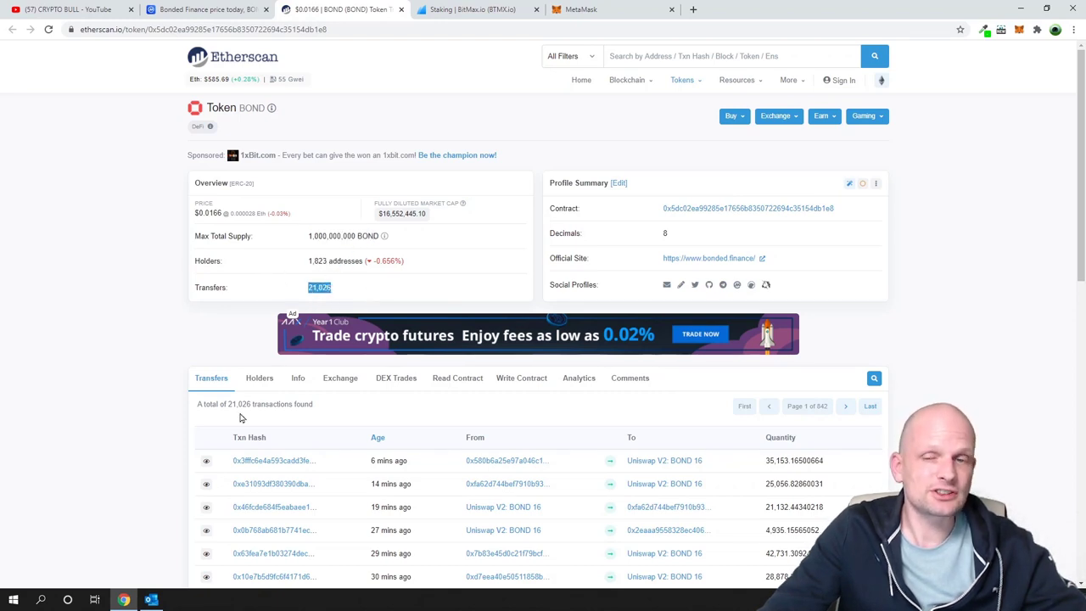
click(204, 8)
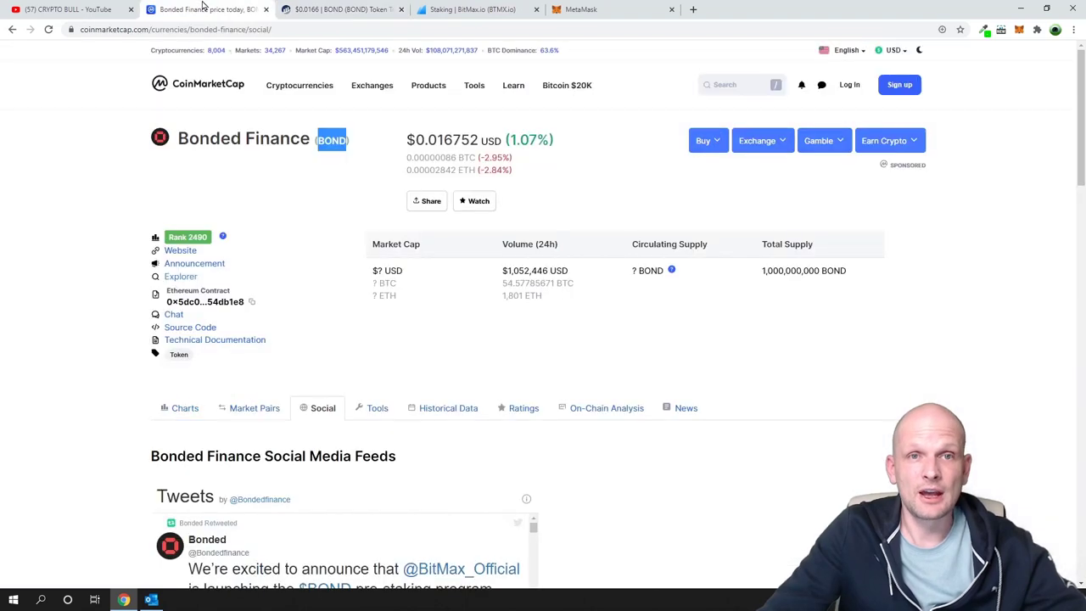
drag(179, 139, 314, 136)
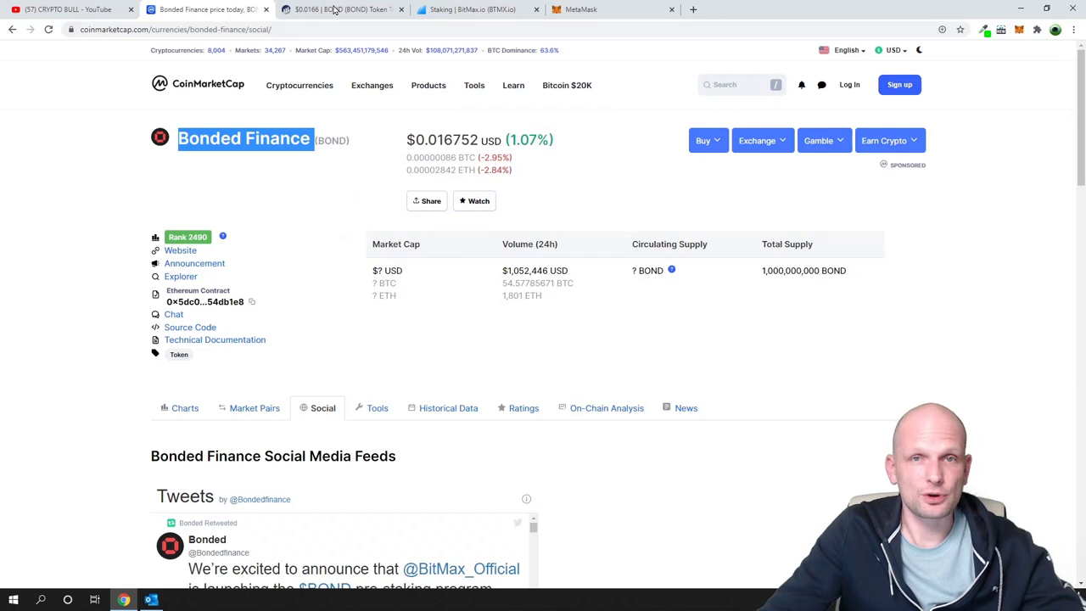
Switch back to MetaMask, return to the Account 1 overview and copy the wallet address
click(582, 10)
click(288, 68)
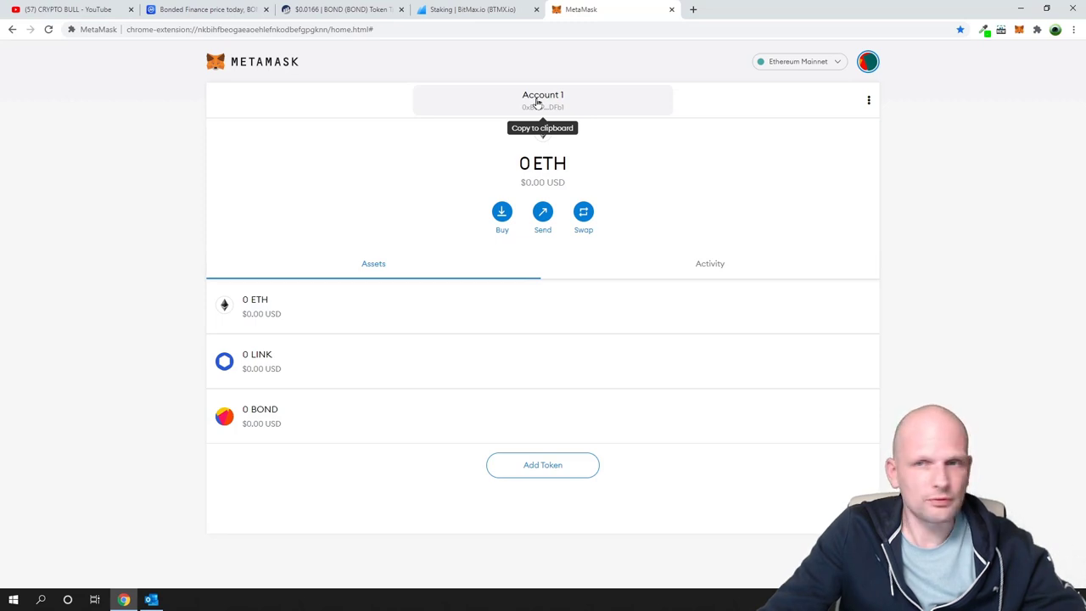
click(541, 103)
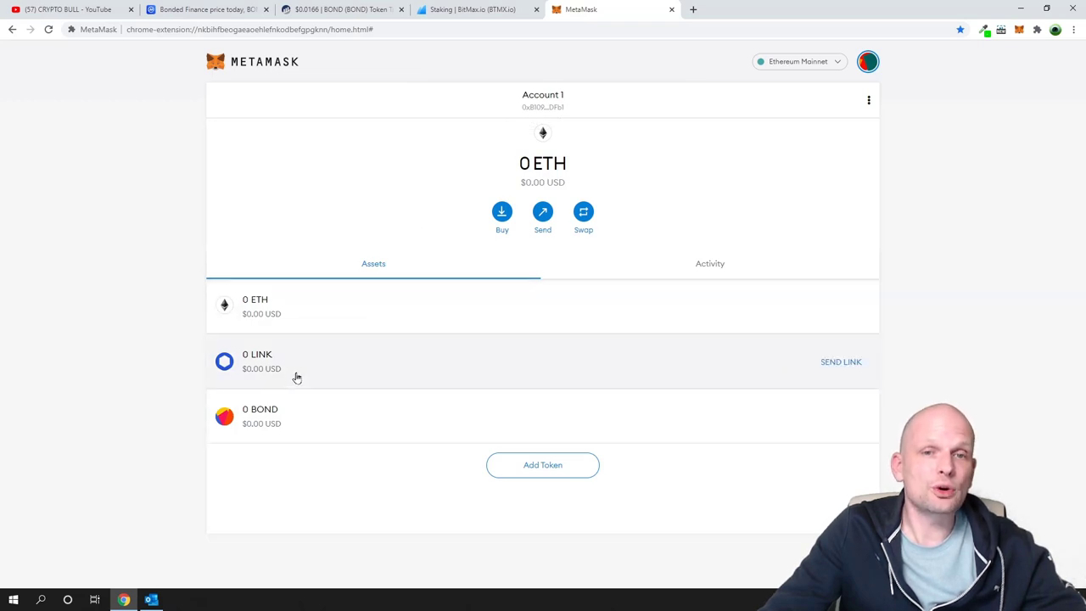
View the recipient form for sending LINK from its asset page and return to the account overview
click(267, 371)
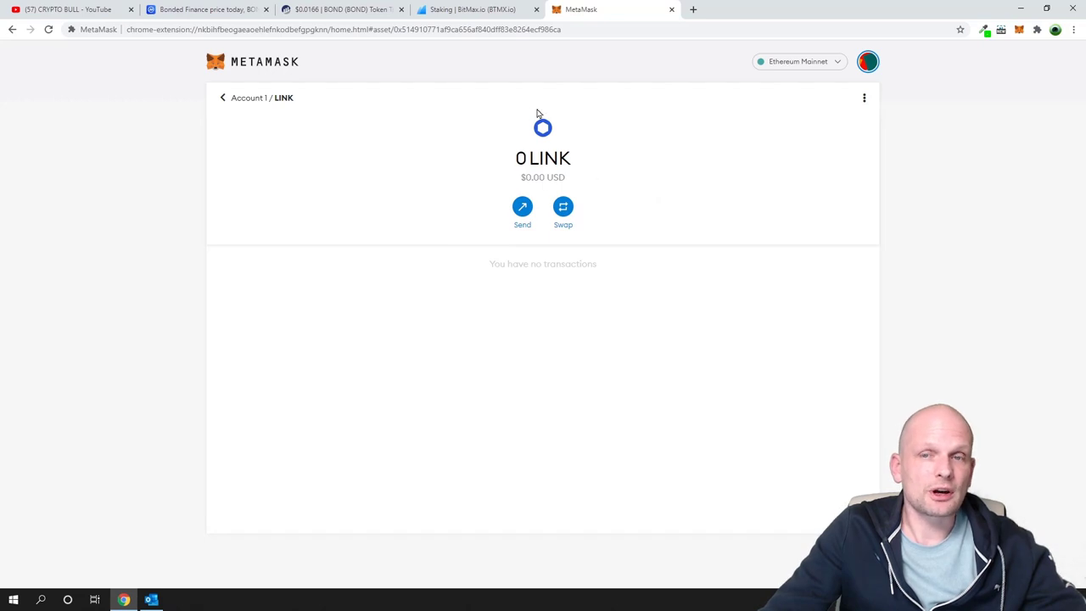
click(521, 209)
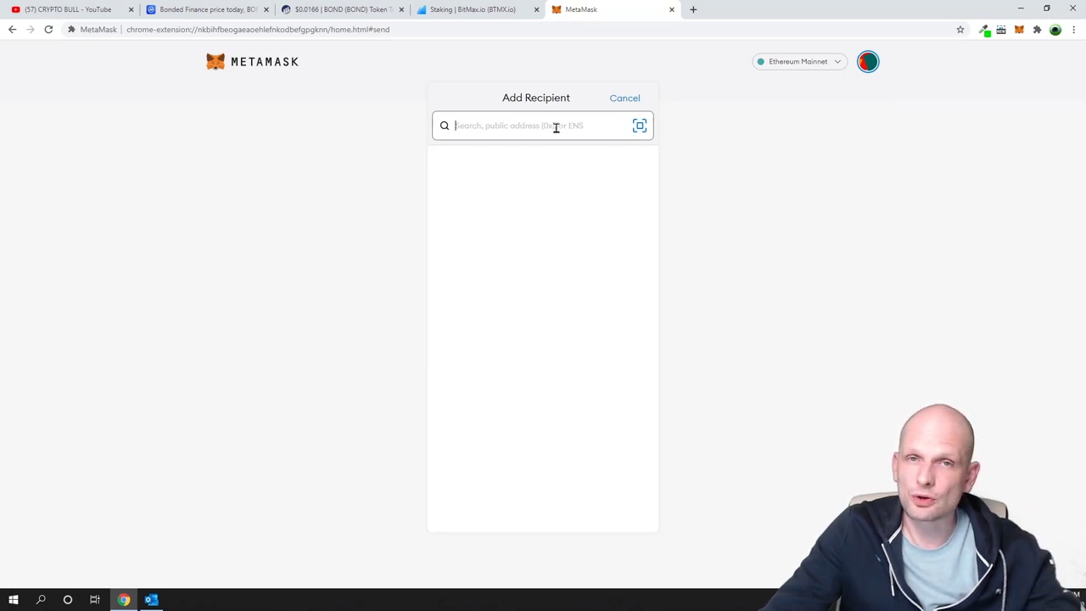
click(274, 68)
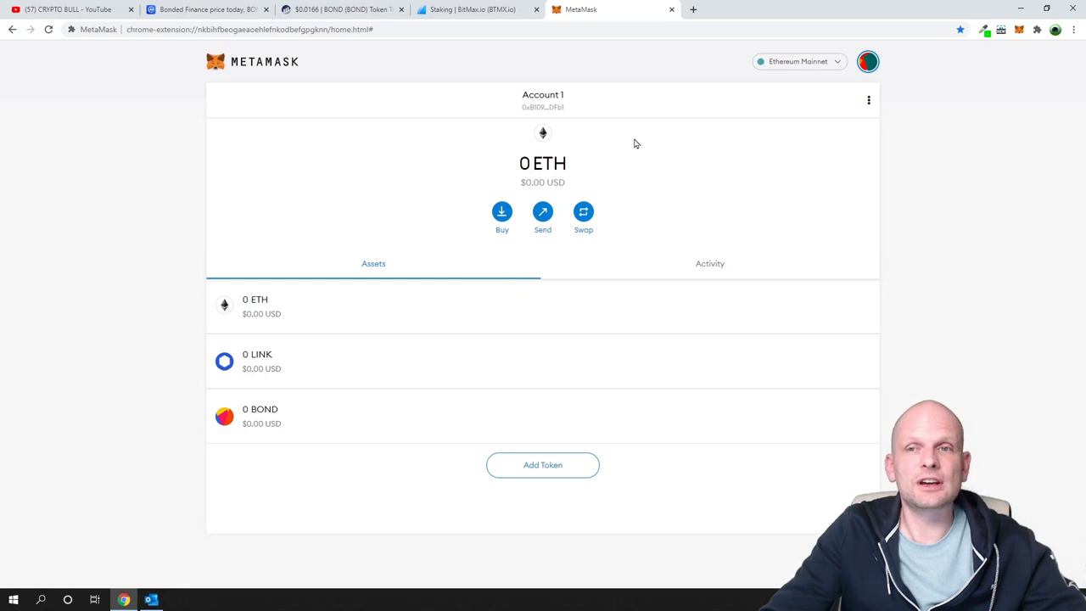
Open the token swap form and set it to swap from LINK to ETH
click(584, 214)
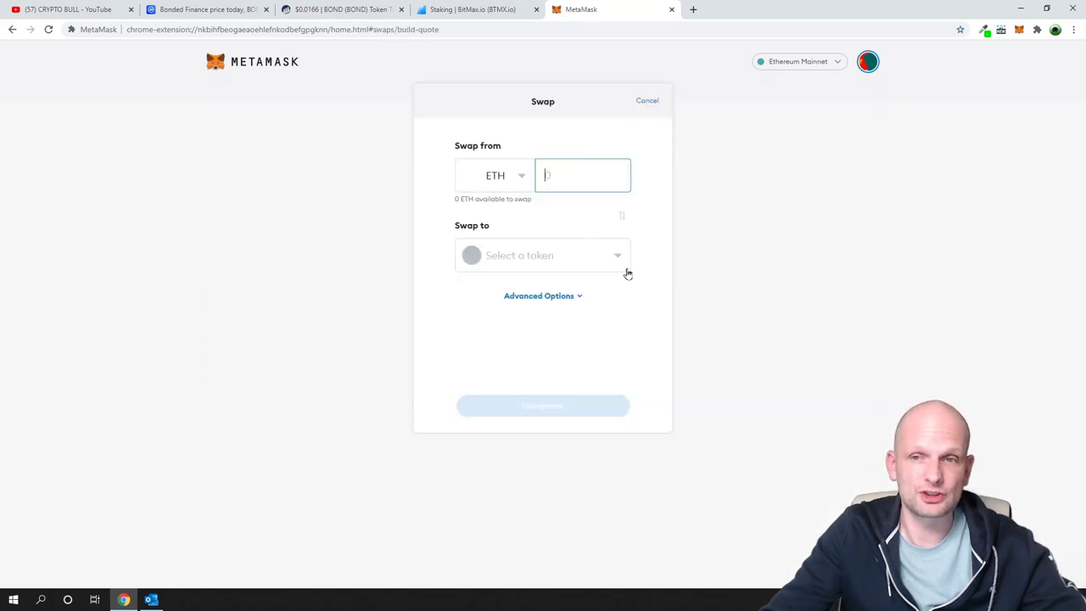
click(504, 181)
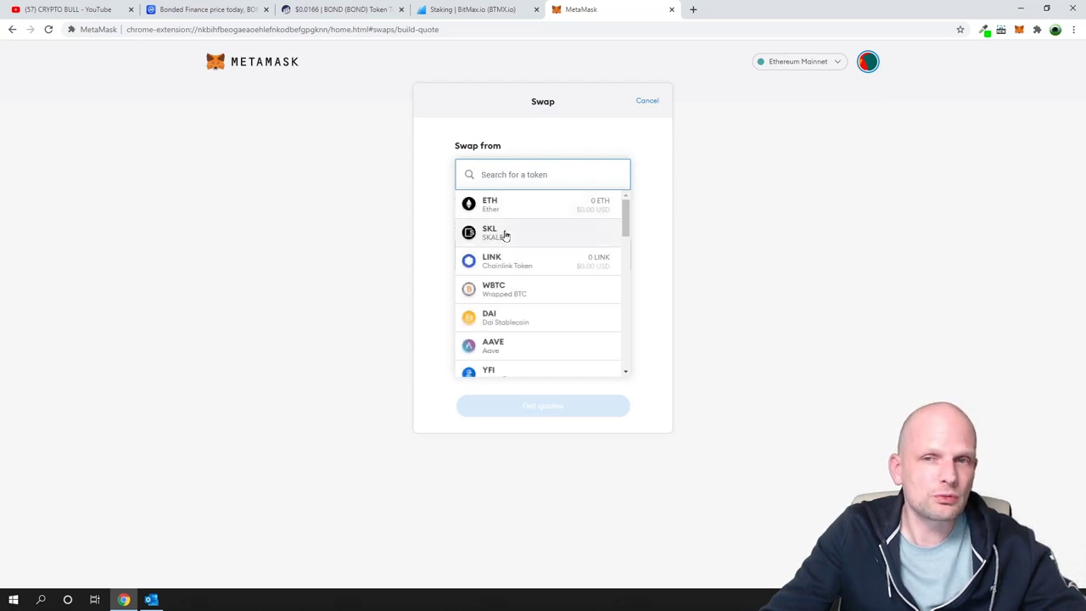
click(504, 262)
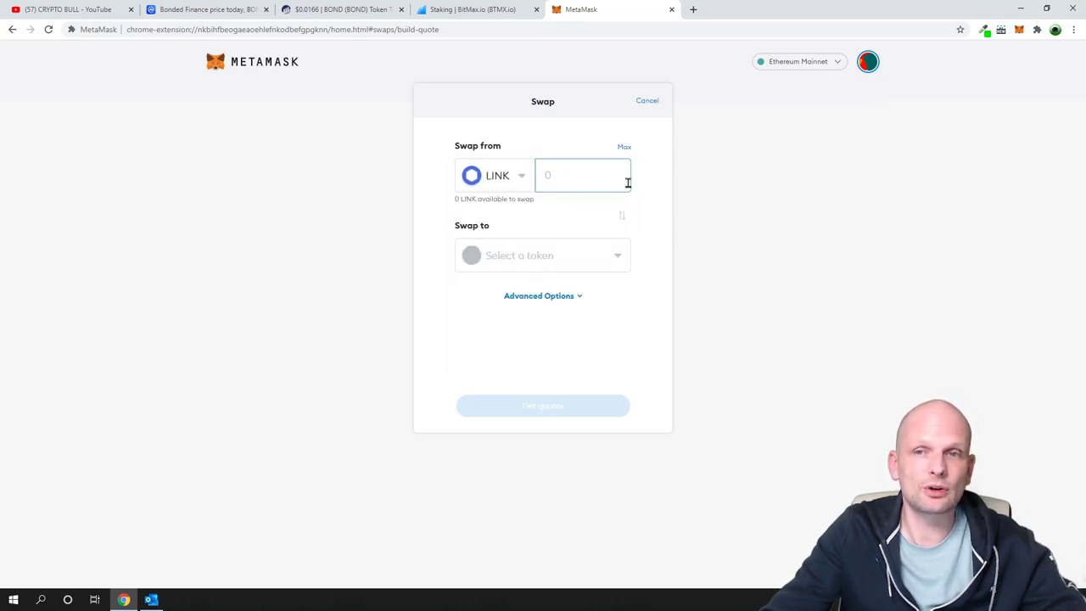
click(591, 270)
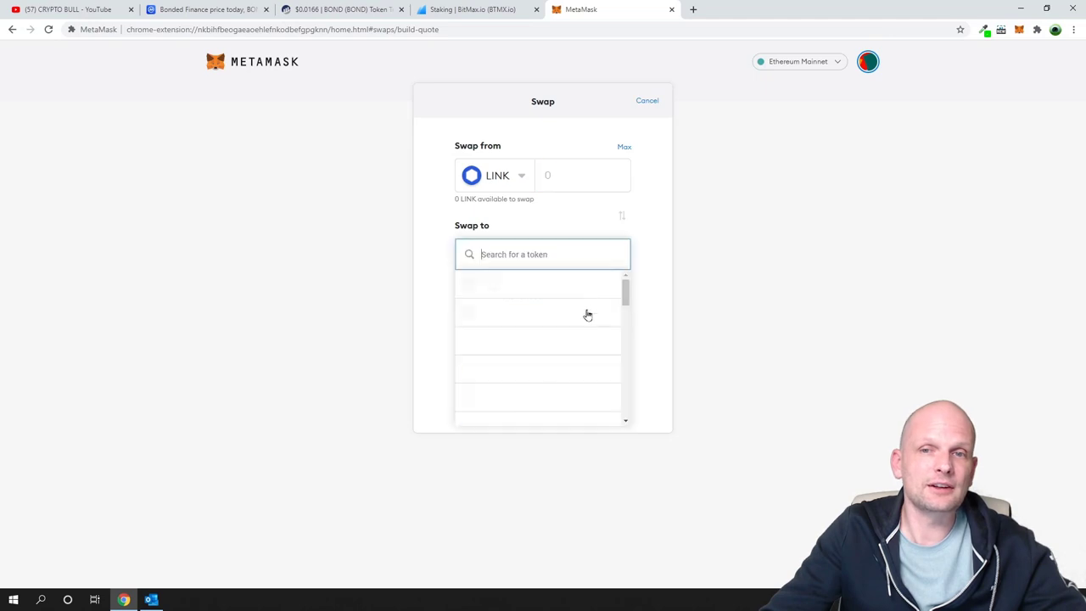
click(551, 290)
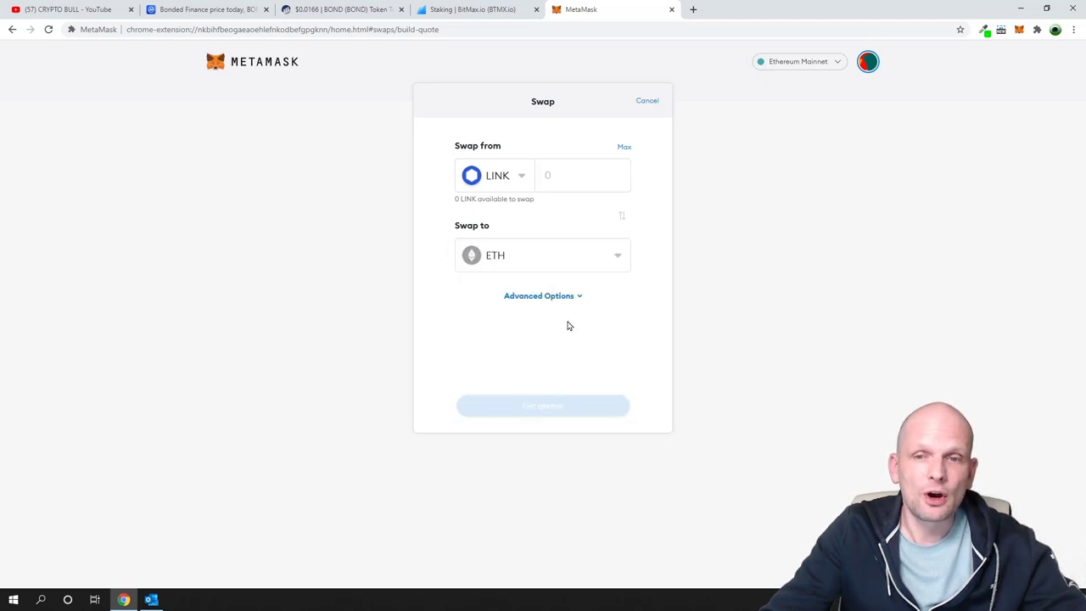
Search the destination tokens for USDT and choose it as the token to receive in the LINK swap
click(553, 257)
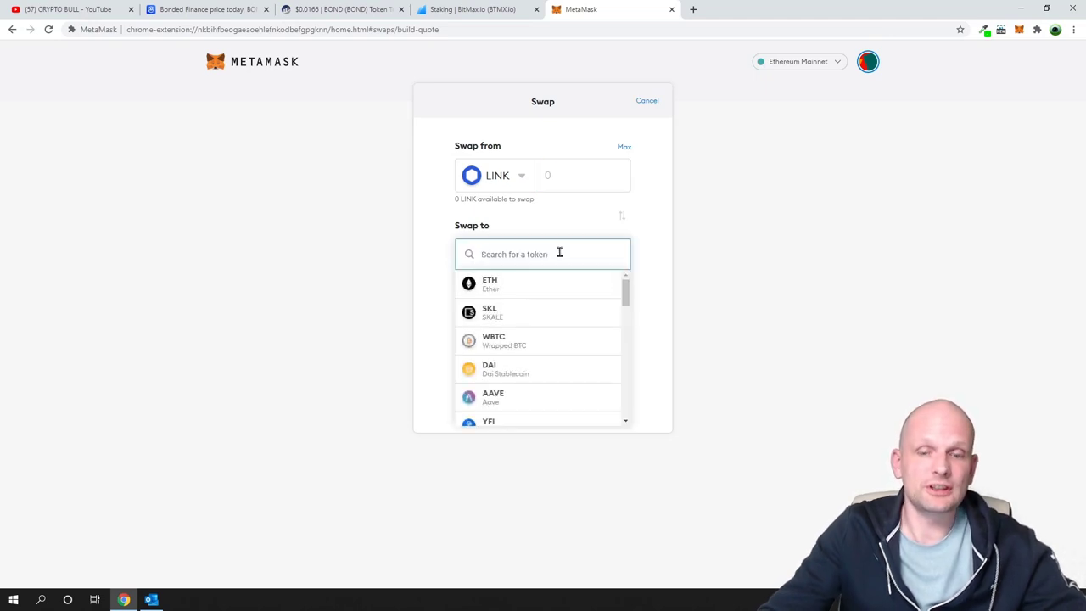
text(usdt)
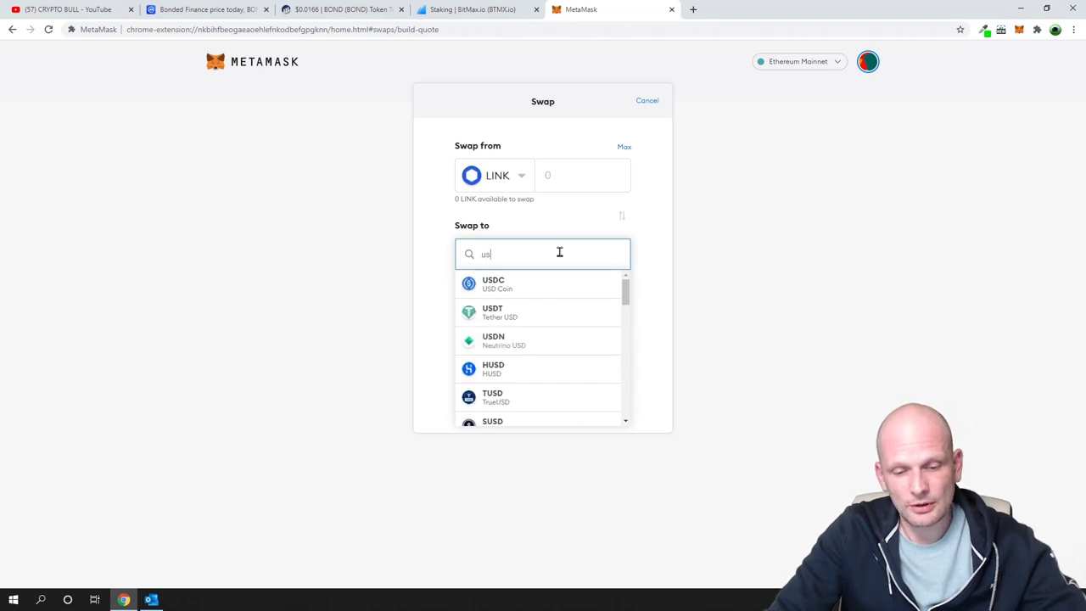
click(523, 289)
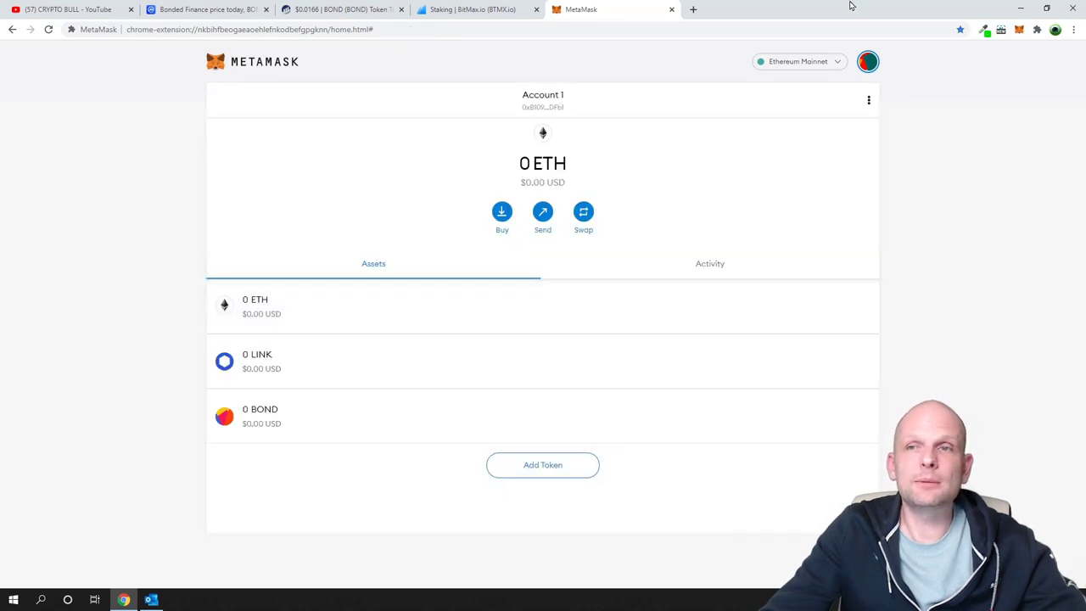
Open uniswap.org in a new browser tab and launch the Uniswap app
click(694, 10)
click(651, 31)
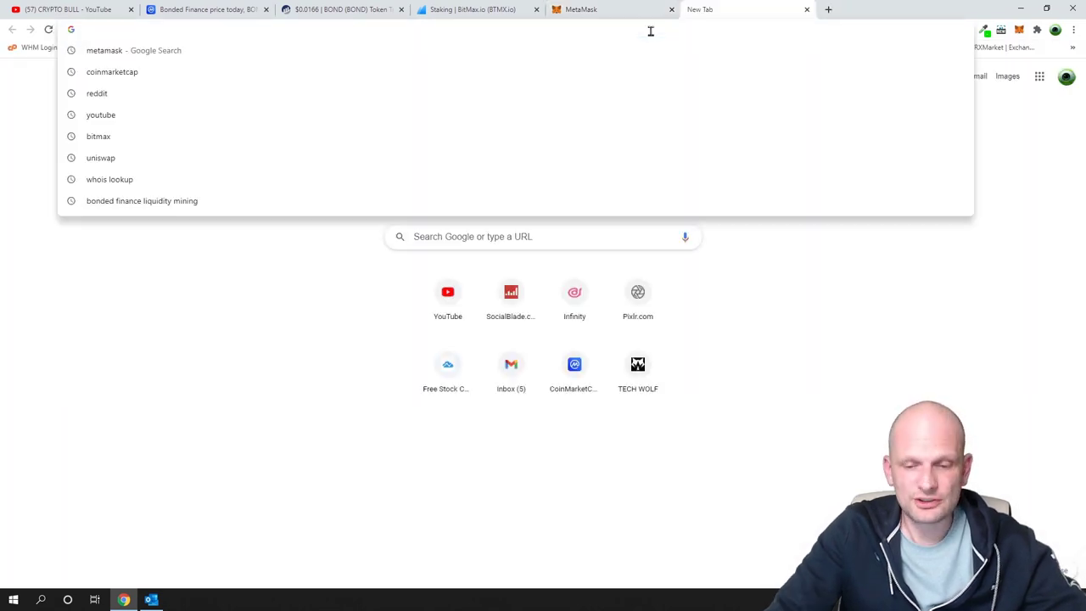
text(uniswap.org)
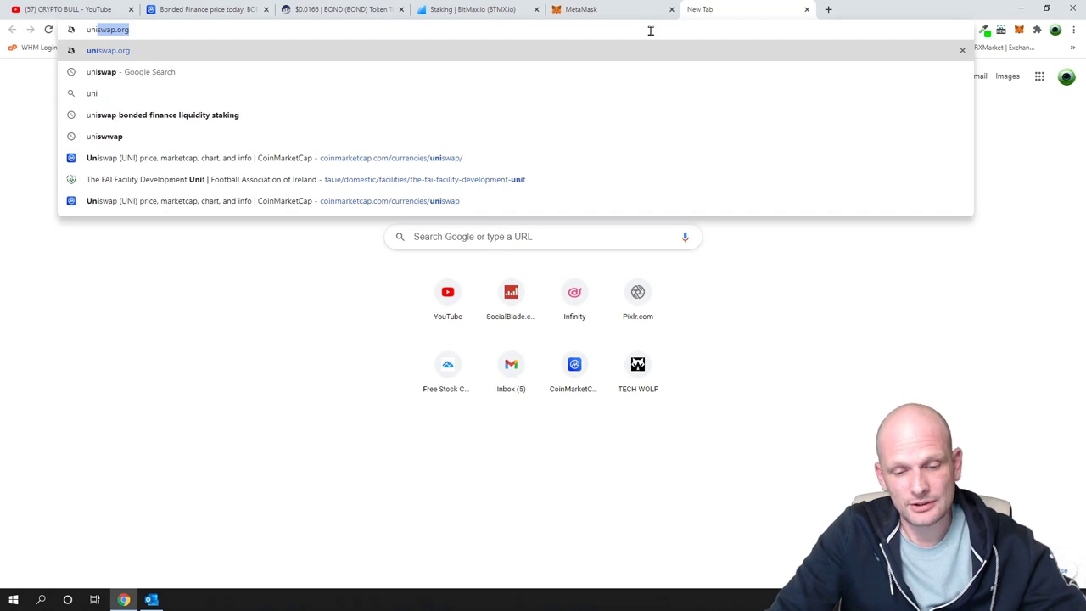
key(Return)
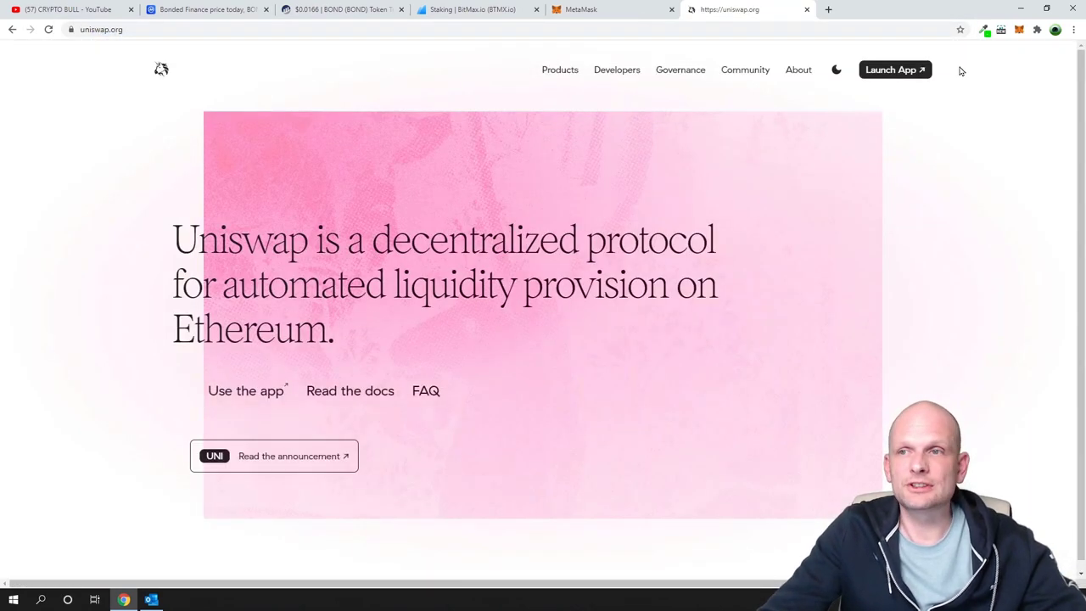
click(882, 75)
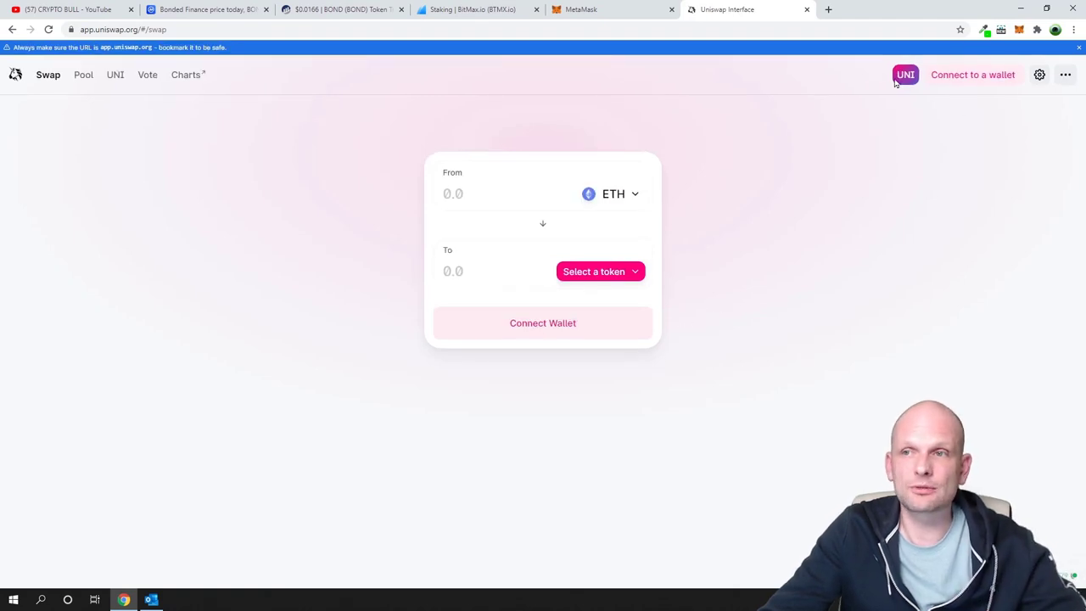
Connect Uniswap to the MetaMask wallet with Account 1 and approve the site's permission to view its address
click(974, 76)
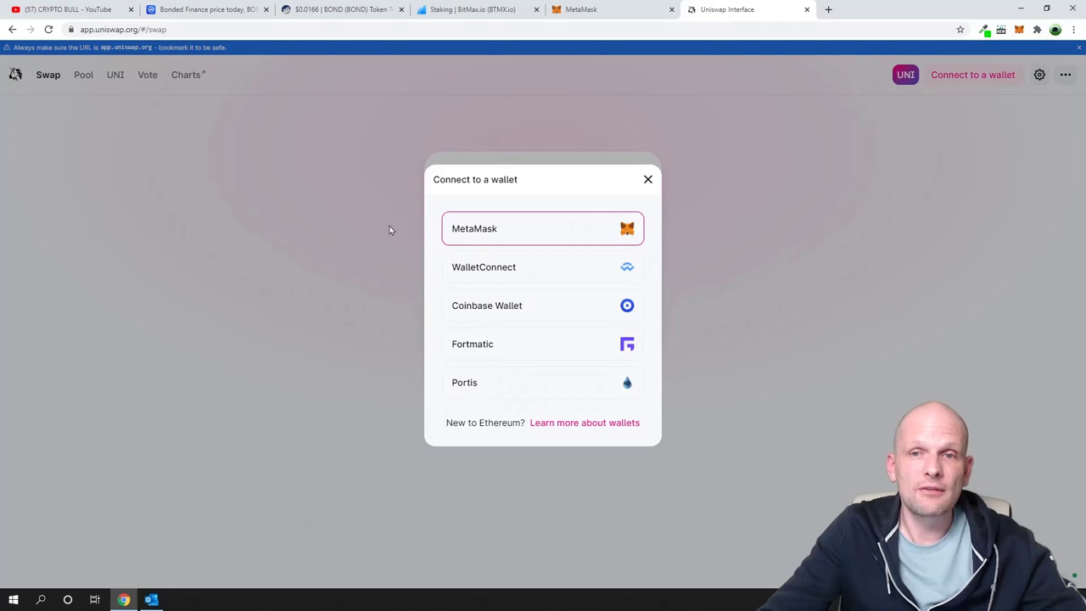
click(480, 230)
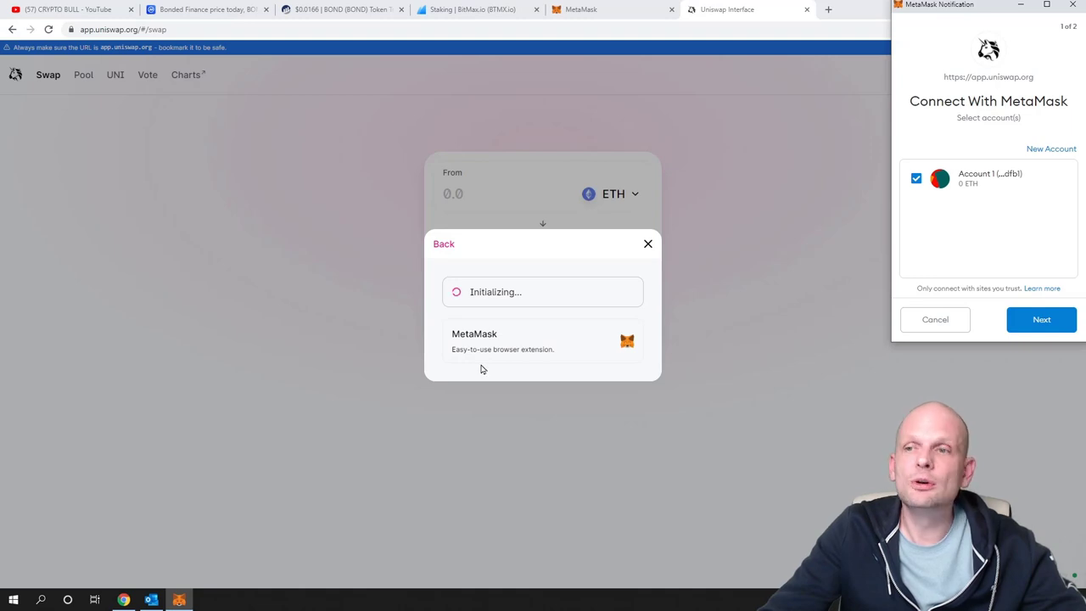
click(1028, 322)
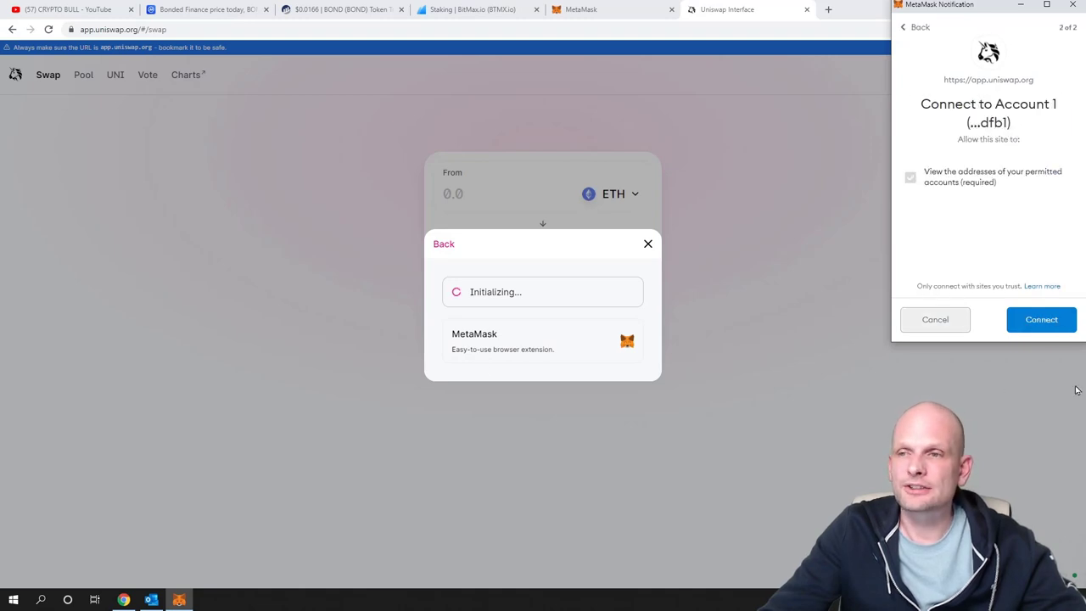
click(1044, 321)
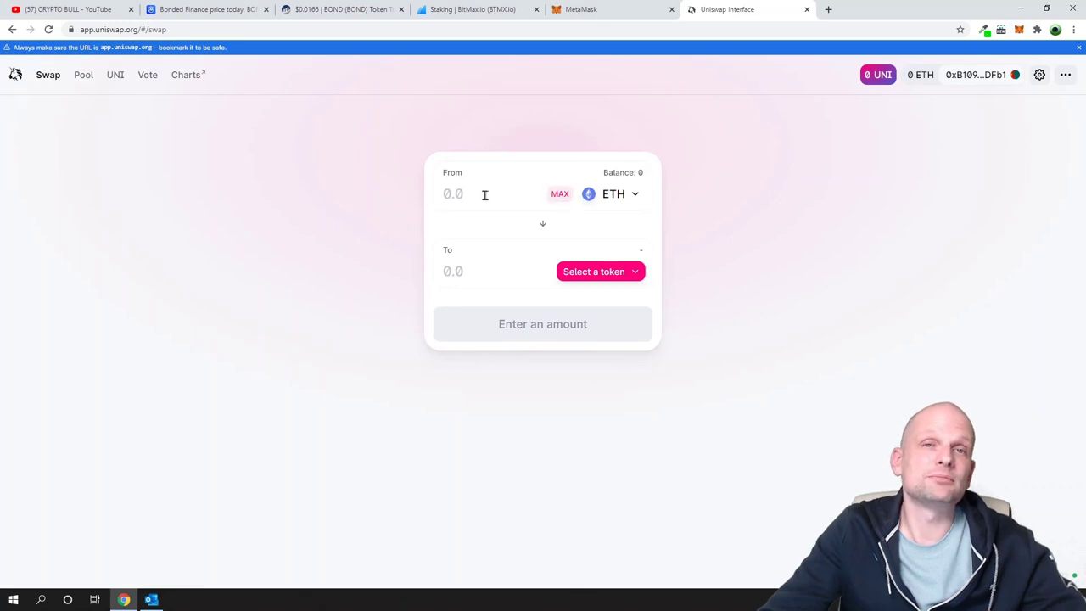
Set the Uniswap swap to go from ANT to AMPL
click(631, 197)
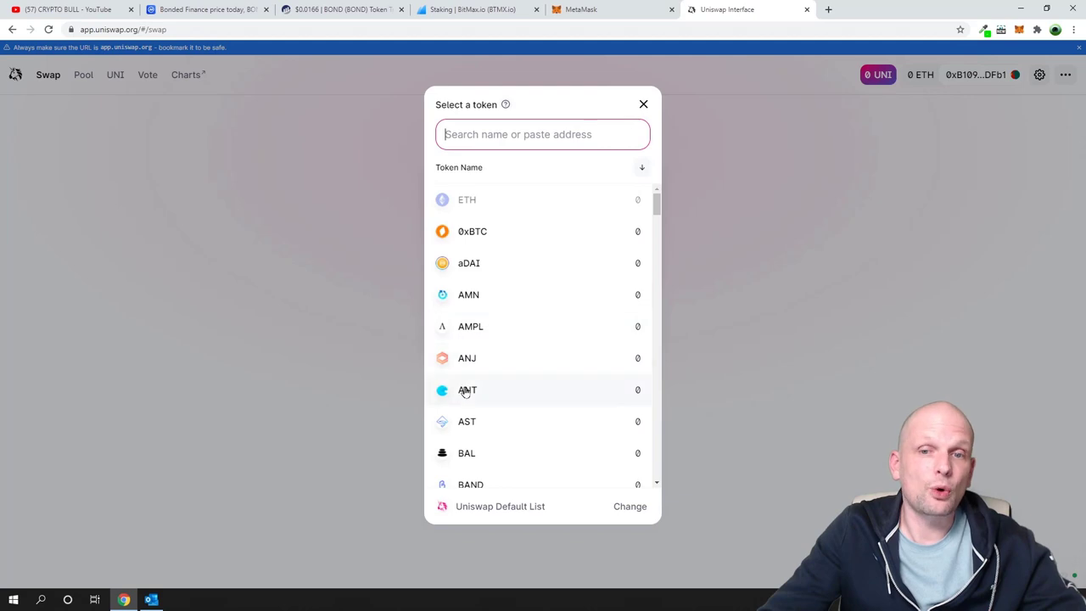
click(607, 400)
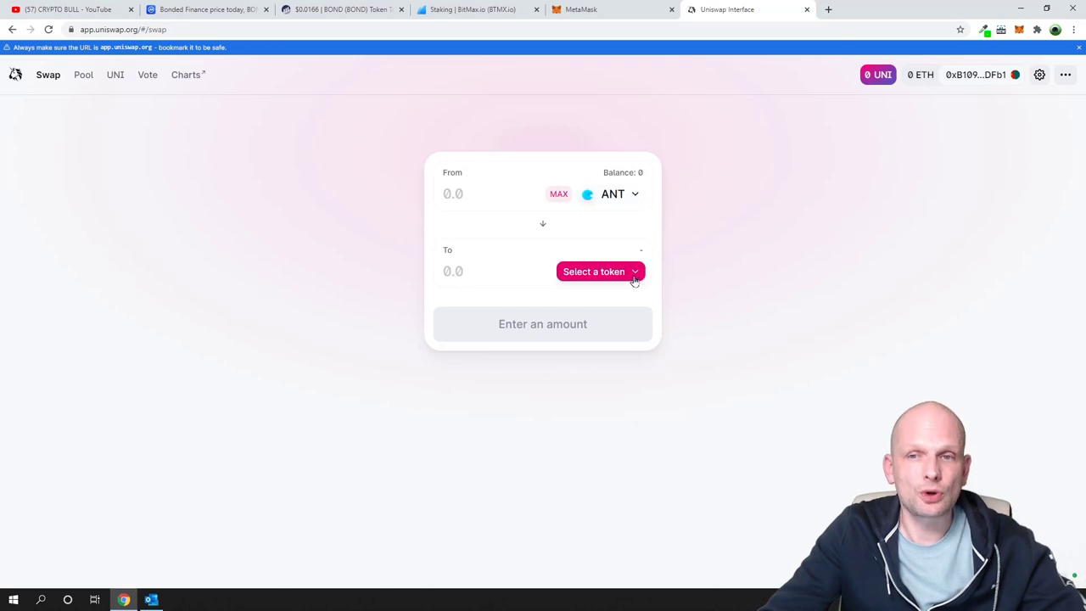
click(635, 279)
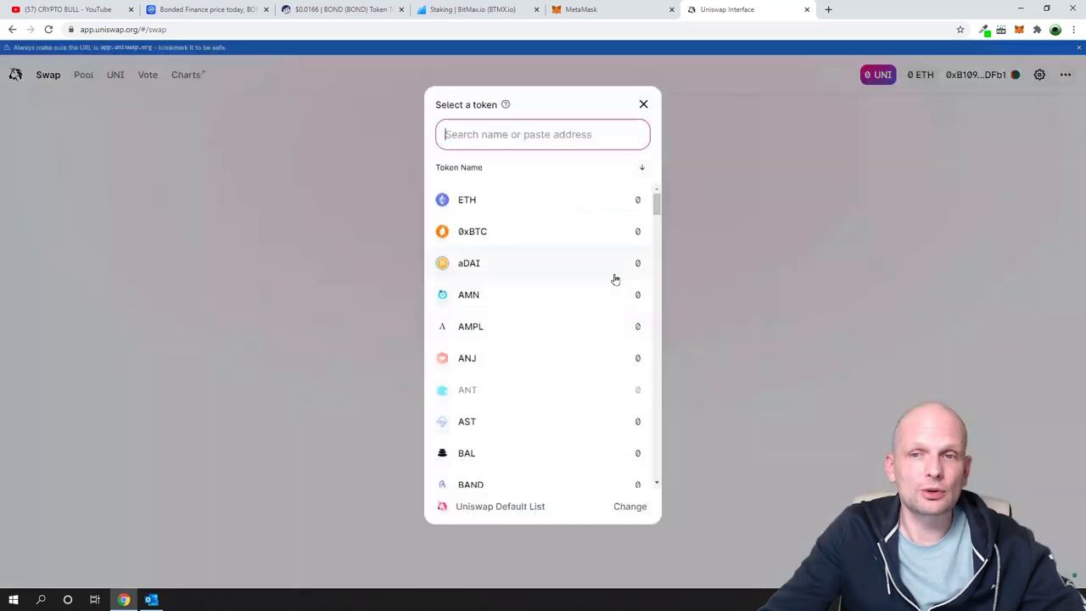
click(599, 339)
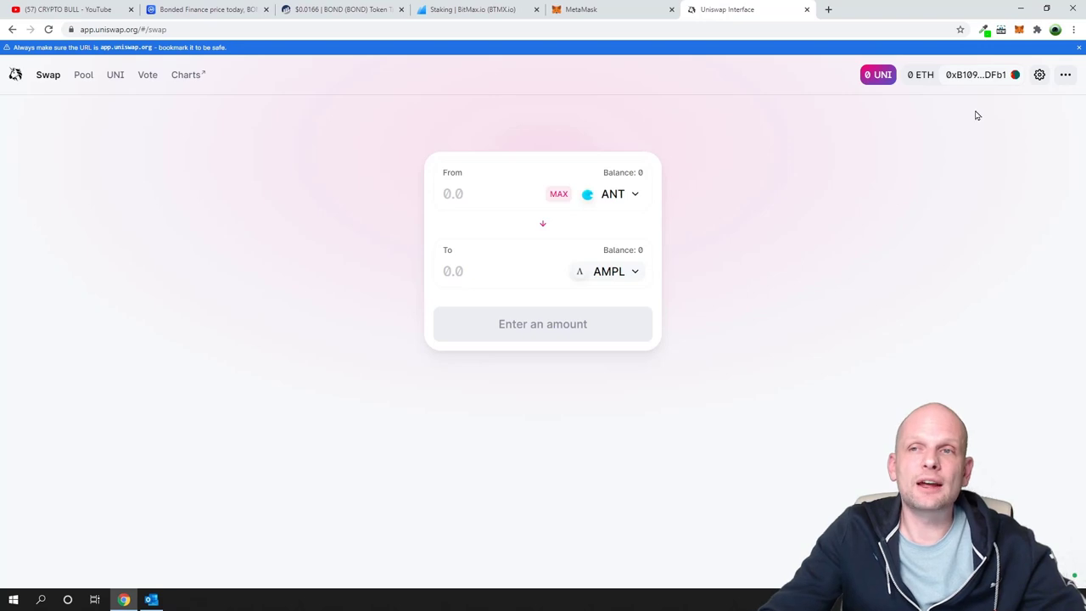
Return to the MetaMask page and examine the asset list and account options in the wallet's extension popup
click(621, 10)
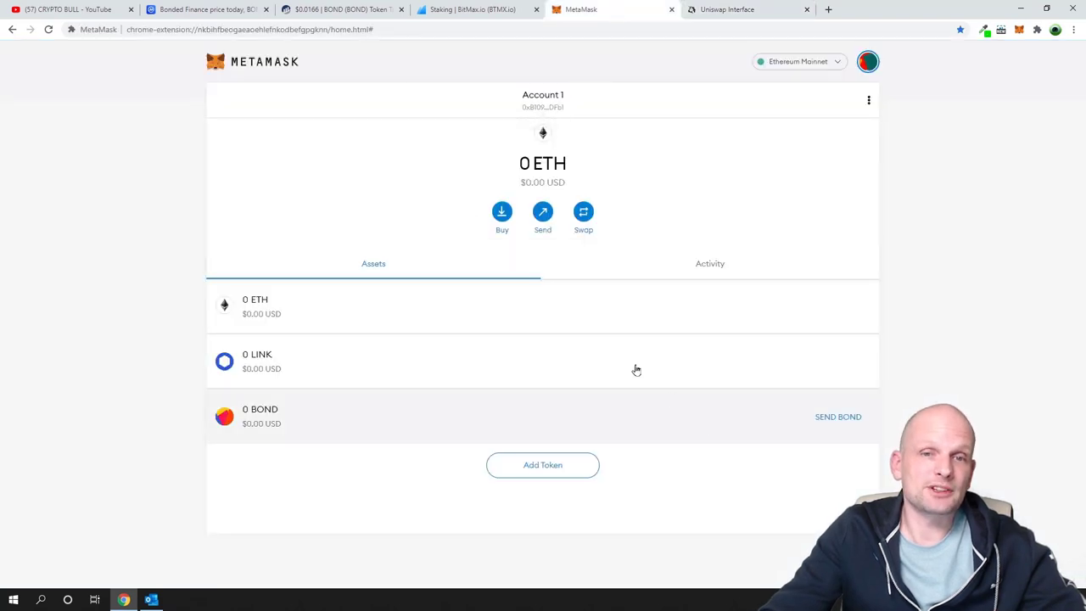
click(1021, 31)
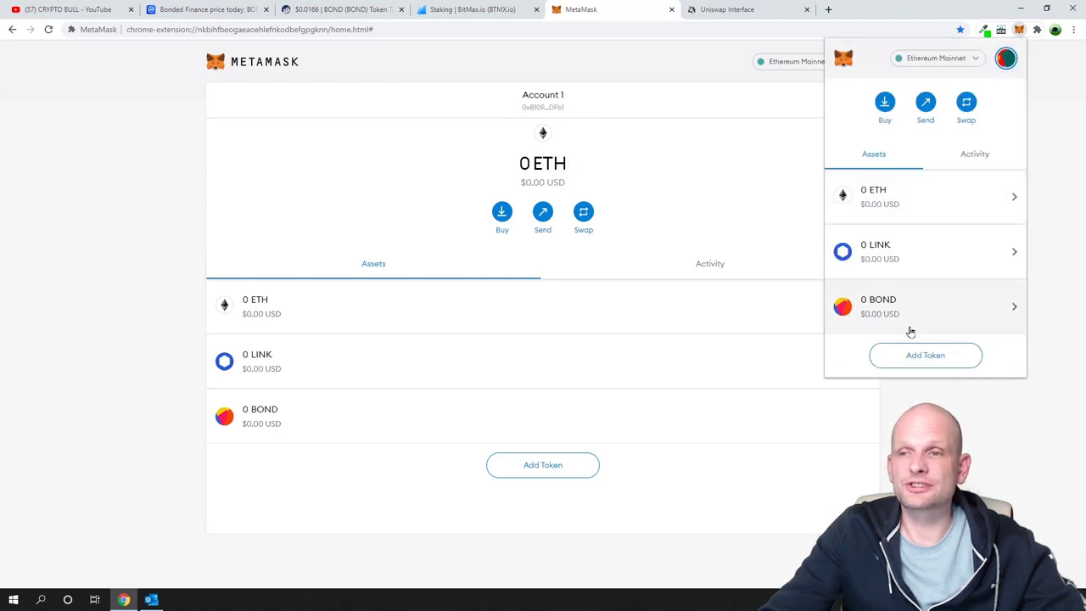
scroll(894, 315, up, 2)
scroll(897, 315, down, 2)
scroll(914, 296, up, 2)
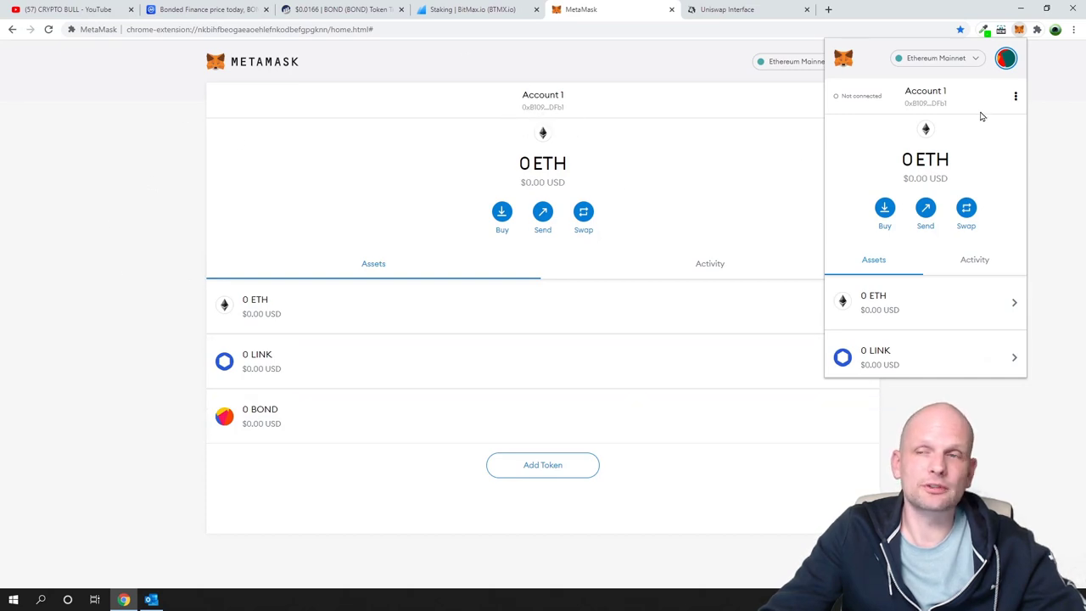
click(1017, 98)
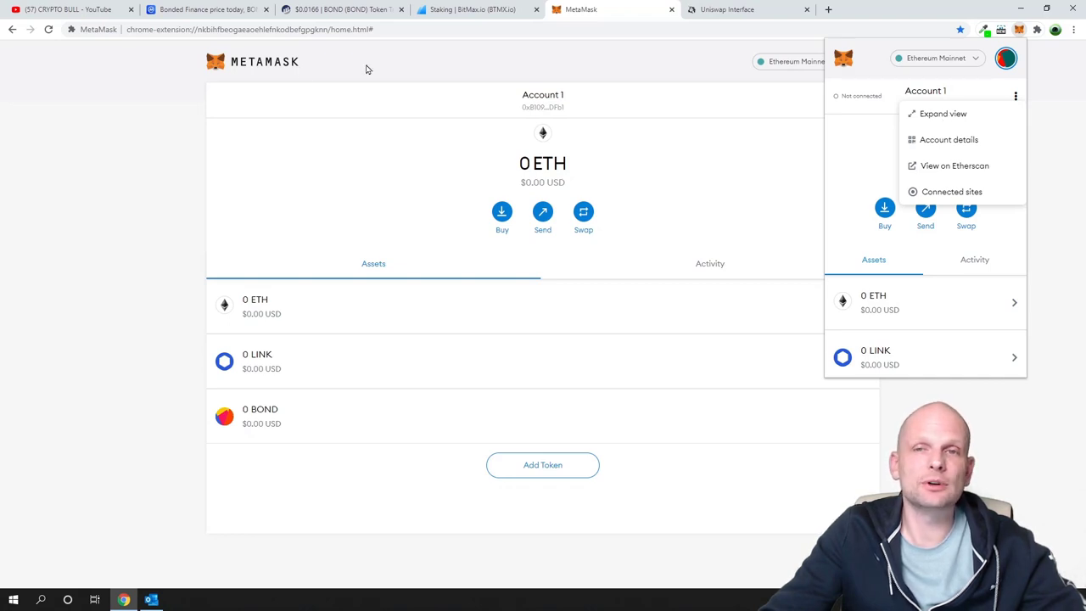
click(170, 229)
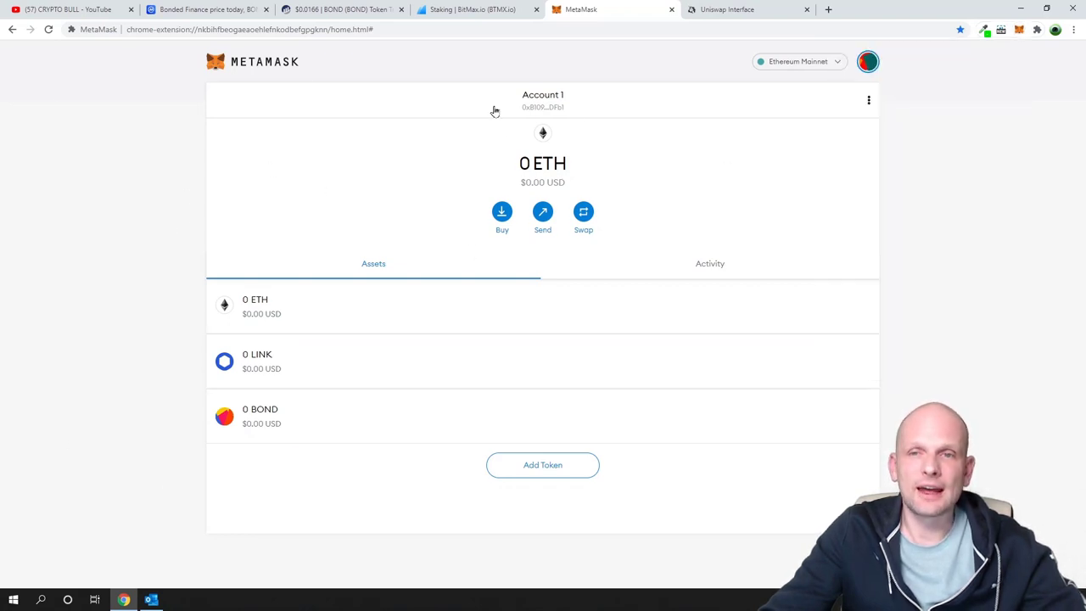
Review the extension popup's asset list again and open the token swap form from the full-page Account 1 overview
click(1019, 34)
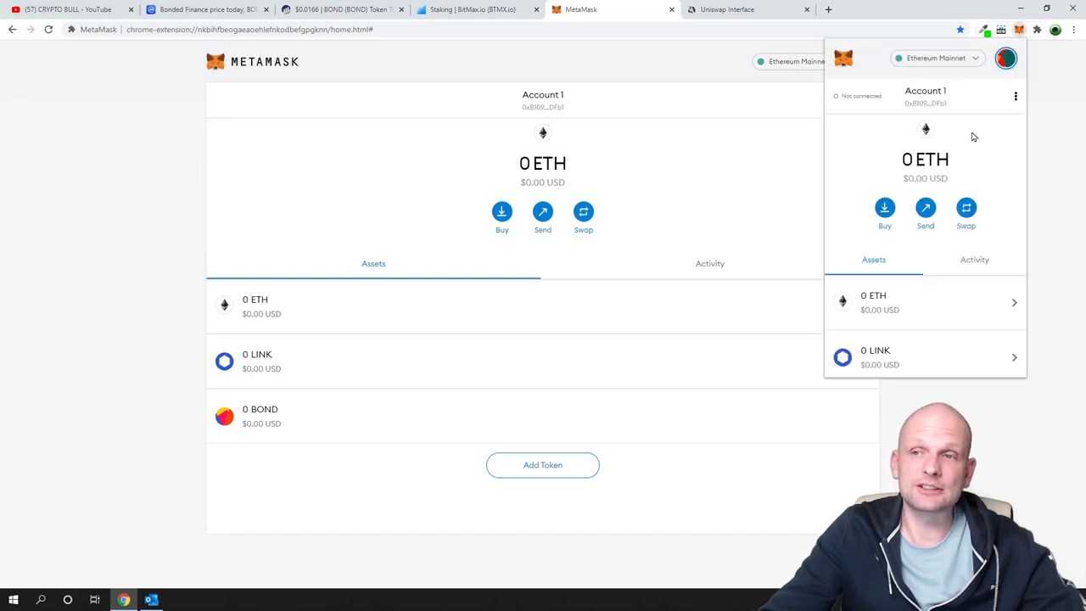
scroll(902, 243, down, 1)
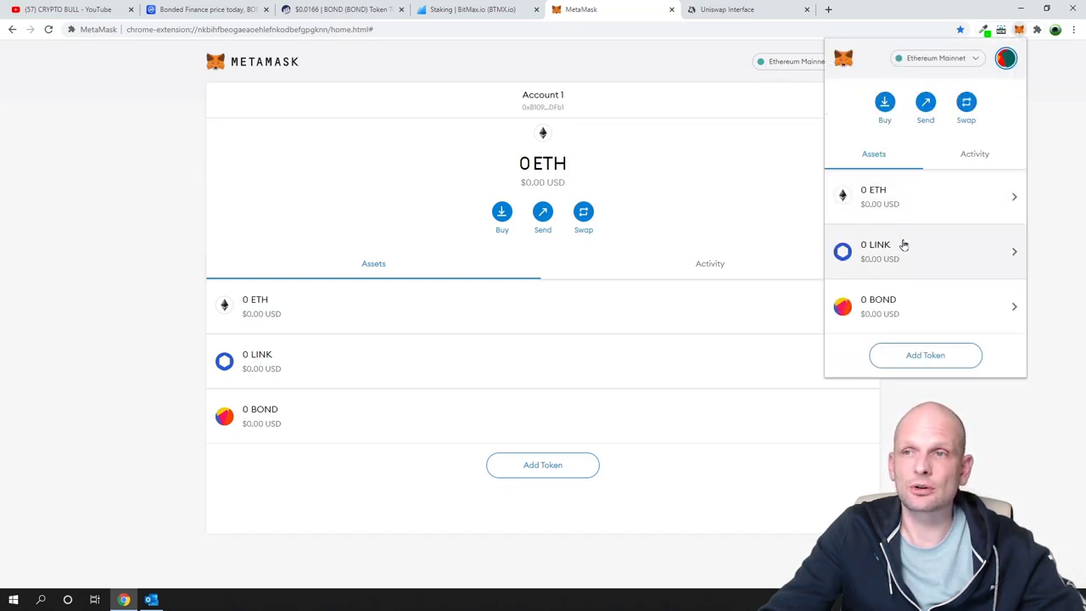
scroll(904, 245, up, 1)
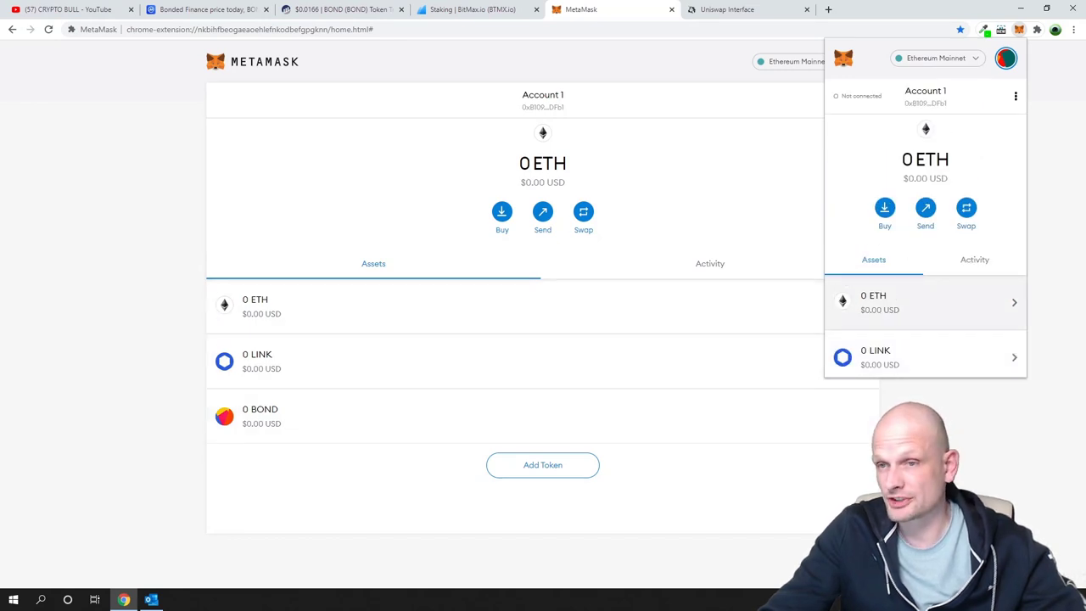
mouse_move(948, 160)
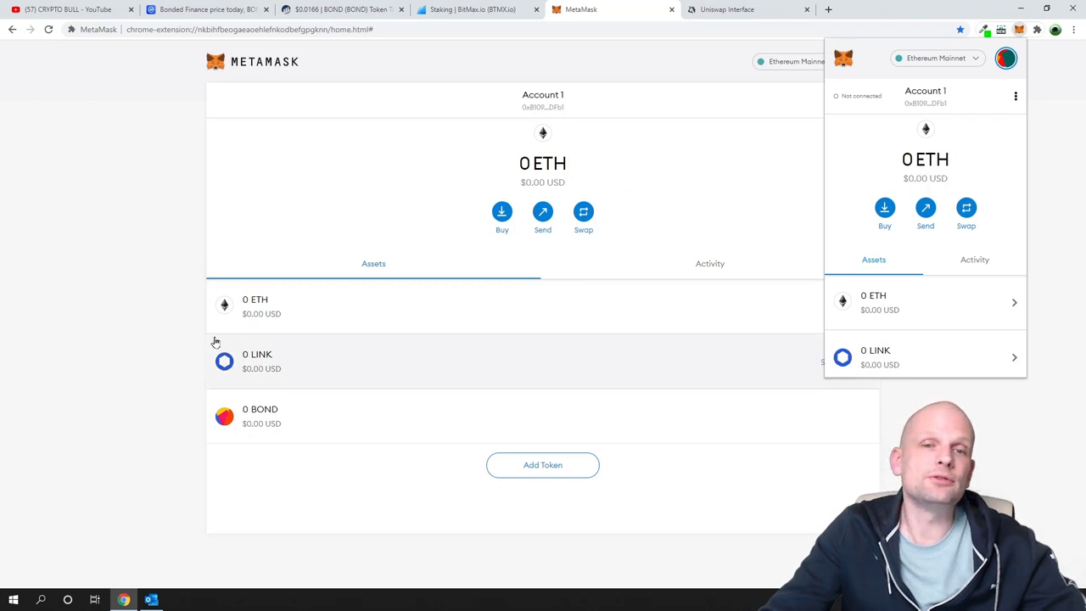
click(585, 218)
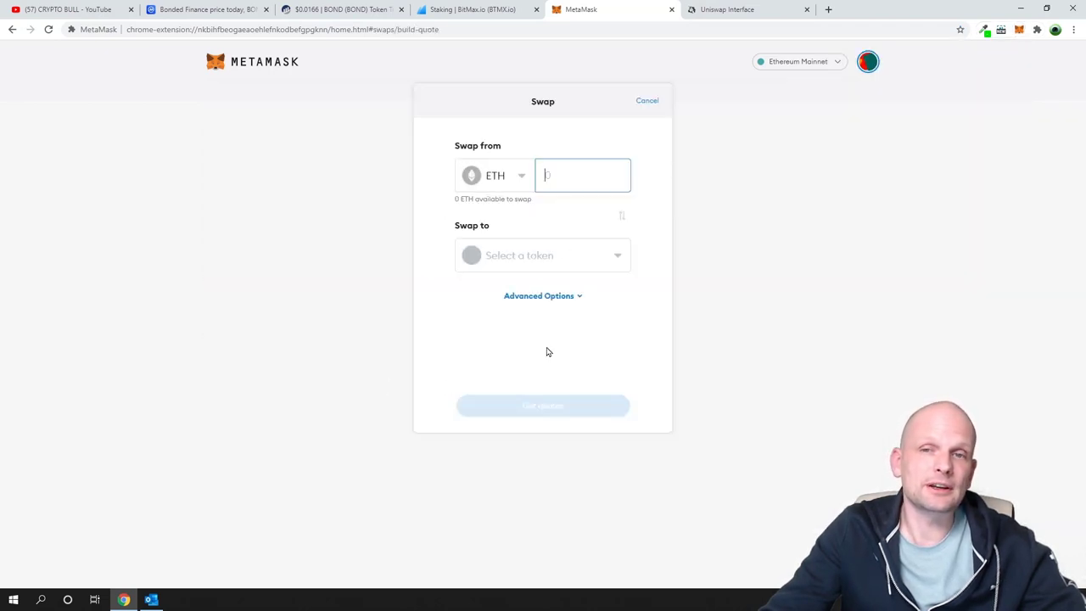